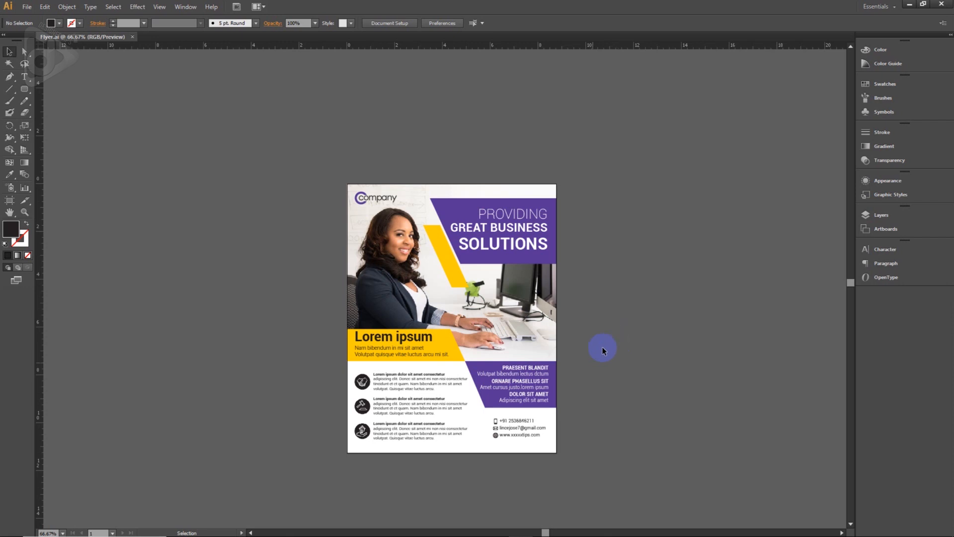
# Step: Switch to Photoshop and start a new document named "Business Card"
pyautogui.moveTo(522, 529)
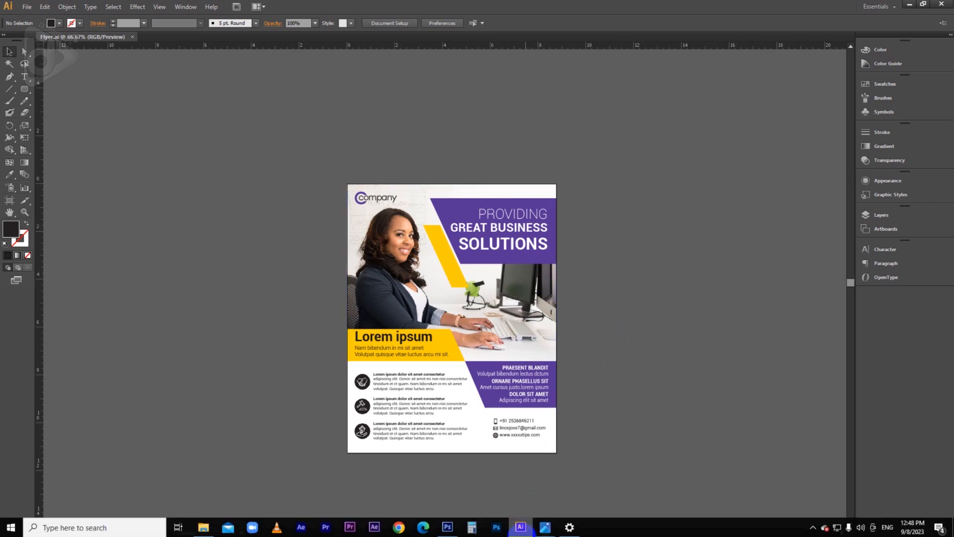
pyautogui.click(447, 527)
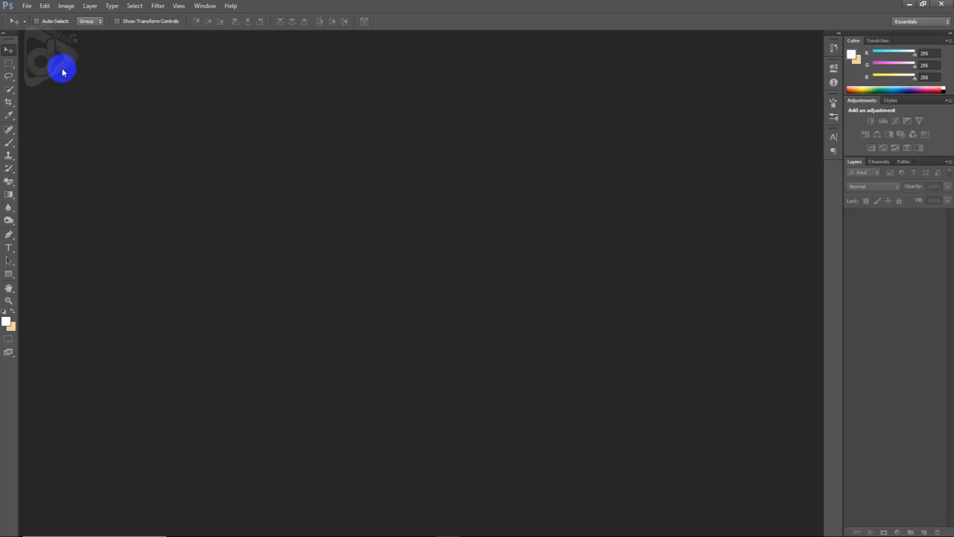
pyautogui.click(27, 6)
pyautogui.click(42, 23)
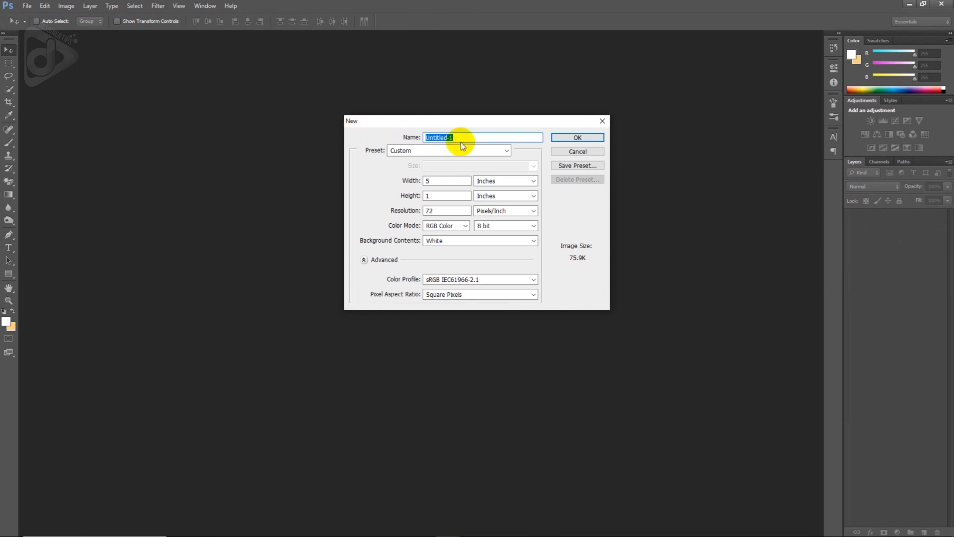
pyautogui.write('Business Card')
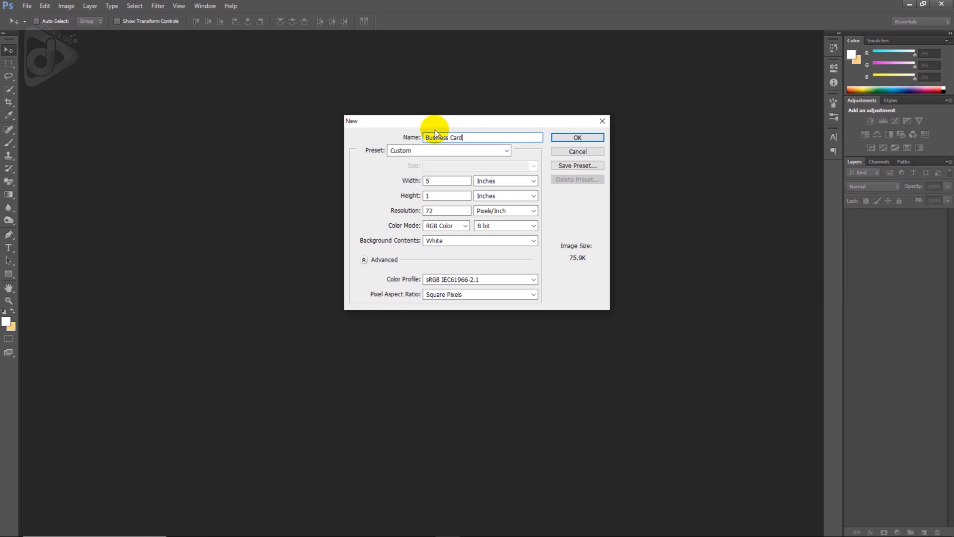
# Step: Set the new document's units to centimeters, with a width of 9 and a height of 5.3
pyautogui.click(494, 181)
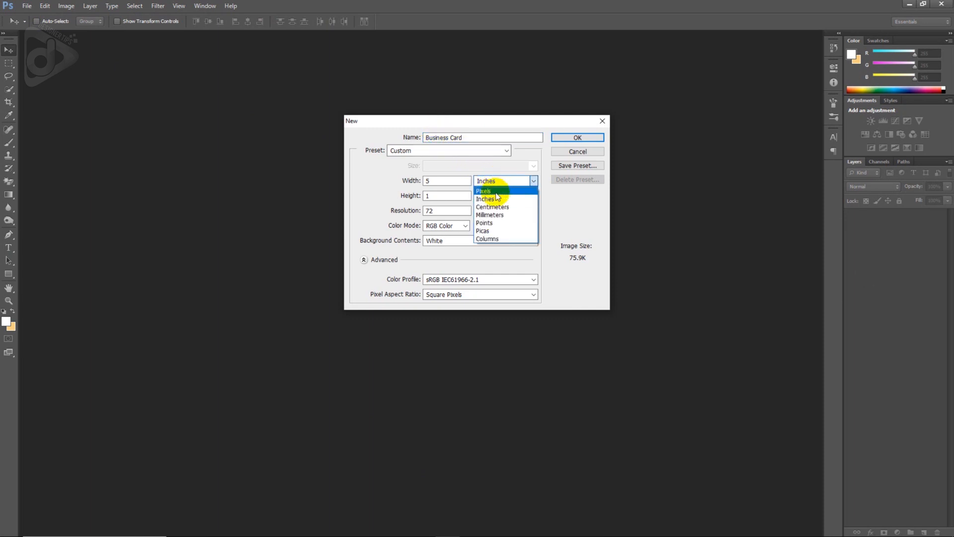
pyautogui.click(497, 207)
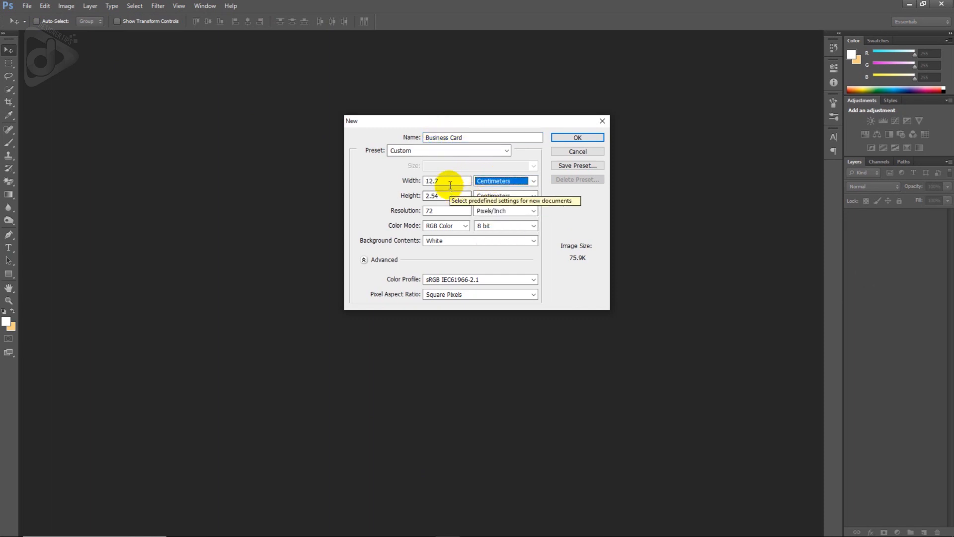
pyautogui.doubleClick(447, 181)
pyautogui.write('9')
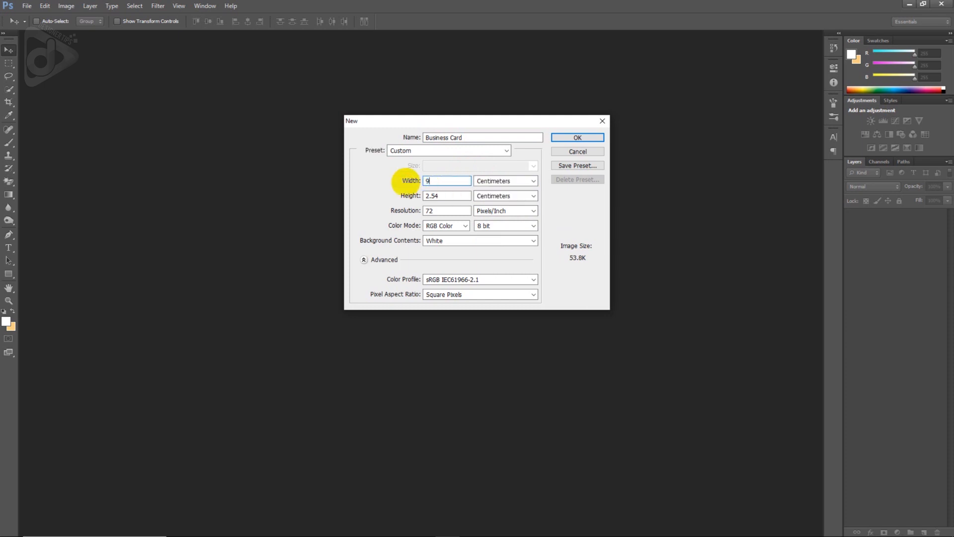
pyautogui.doubleClick(448, 195)
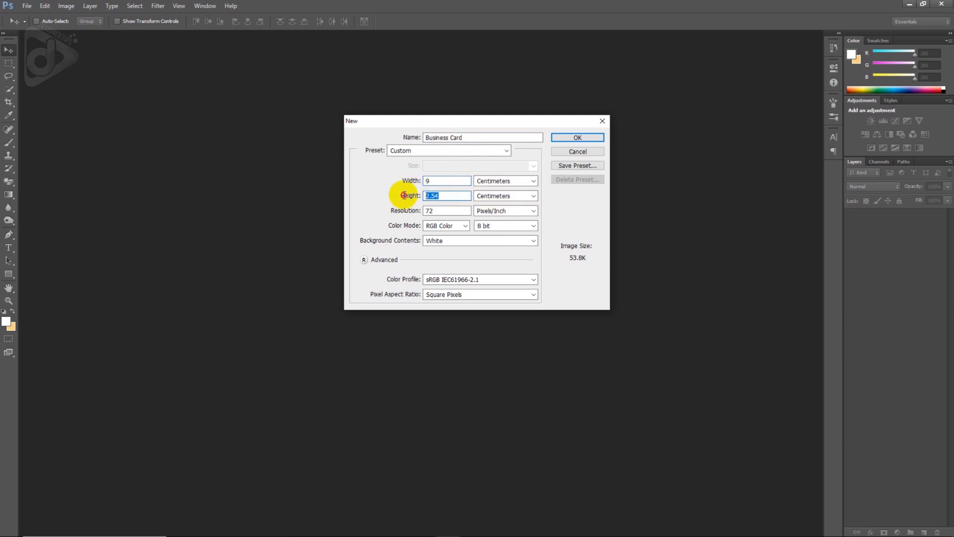
pyautogui.write('5.3')
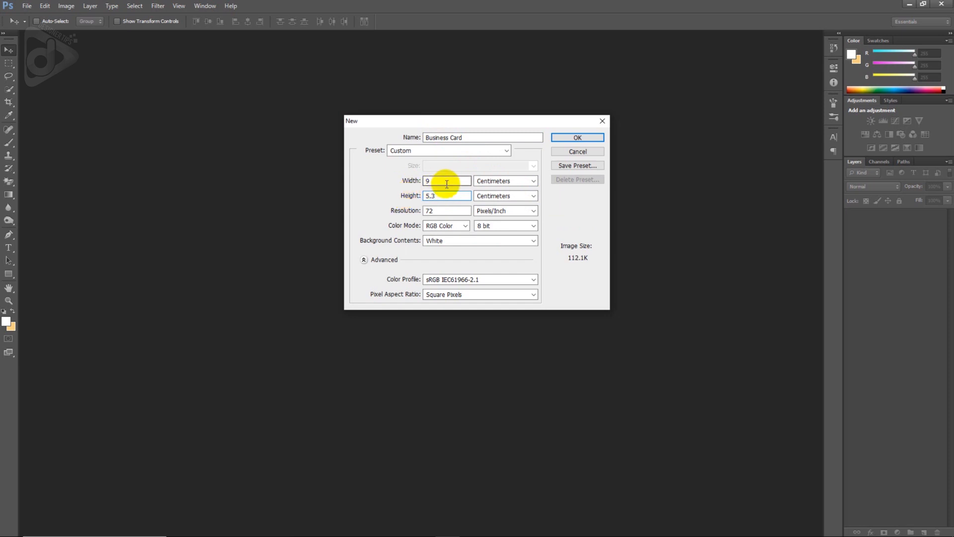
# Step: Set the resolution to 300 pixels/inch, keep RGB Color as the color mode, and create the document
pyautogui.doubleClick(444, 210)
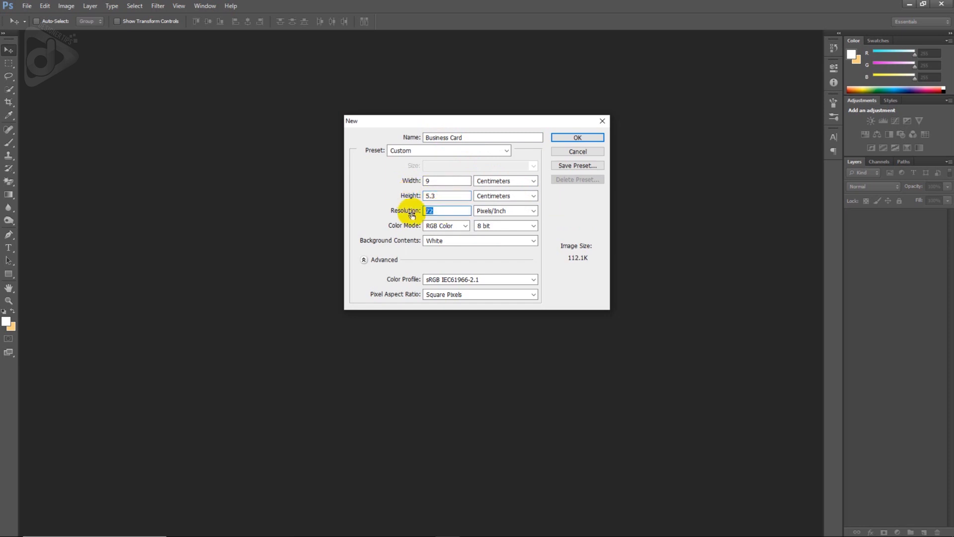
pyautogui.write('300')
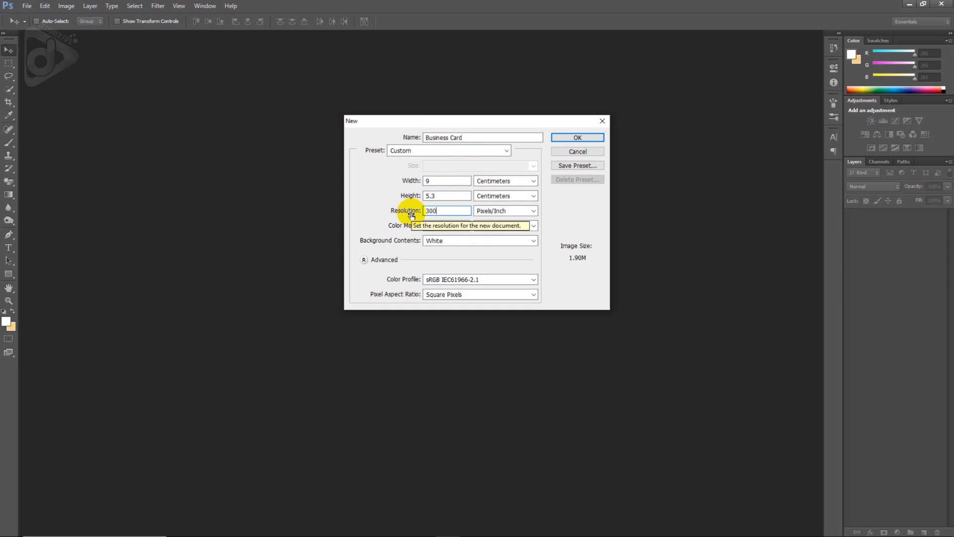
pyautogui.click(450, 226)
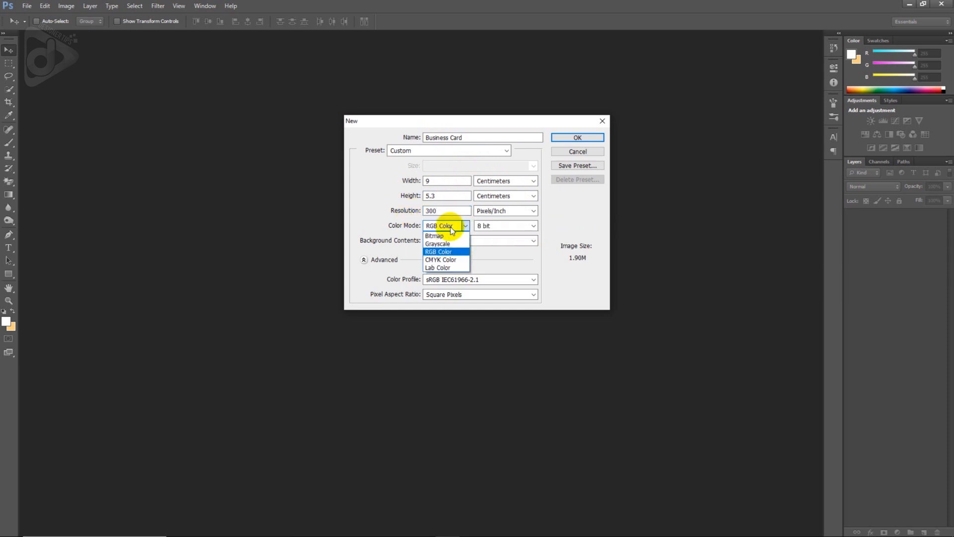
pyautogui.click(452, 228)
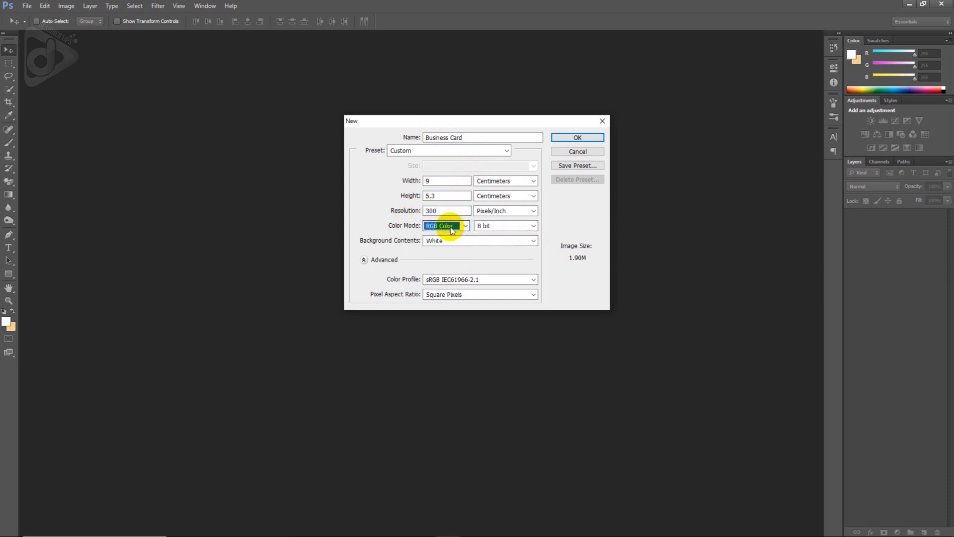
pyautogui.click(576, 138)
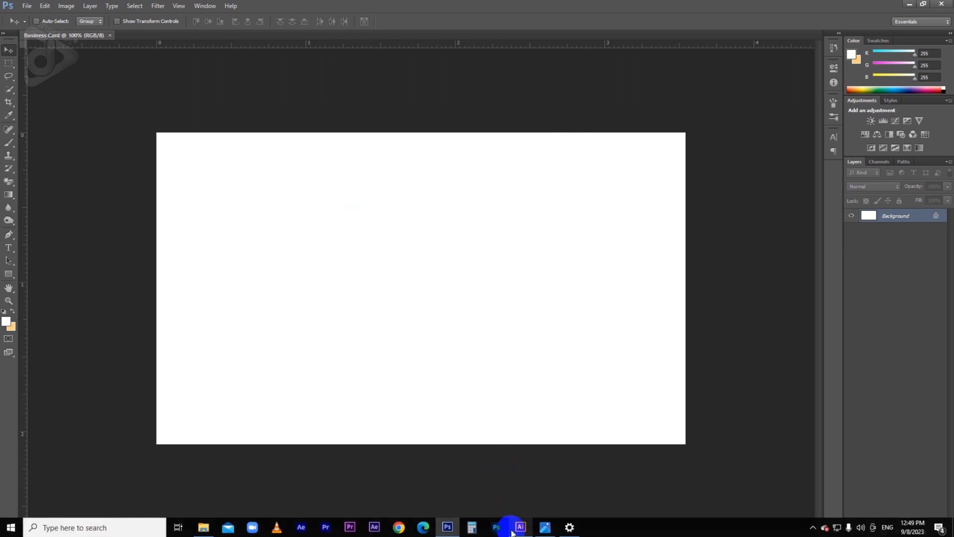
# Step: Switch to Illustrator and bring the flyer's upper purple shape and adjoining yellow stripe together into the Photoshop Business Card document
pyautogui.click(512, 532)
pyautogui.click(531, 214)
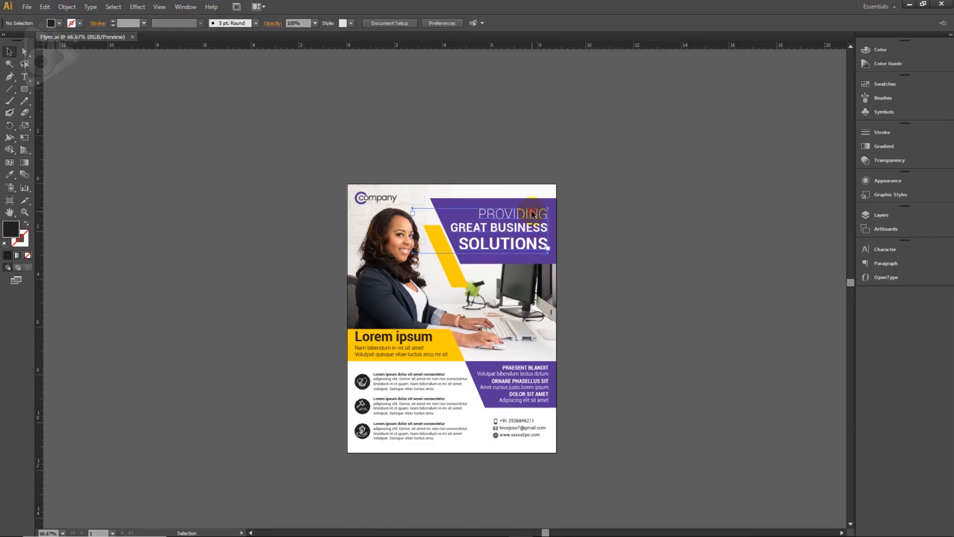
pyautogui.click(543, 202)
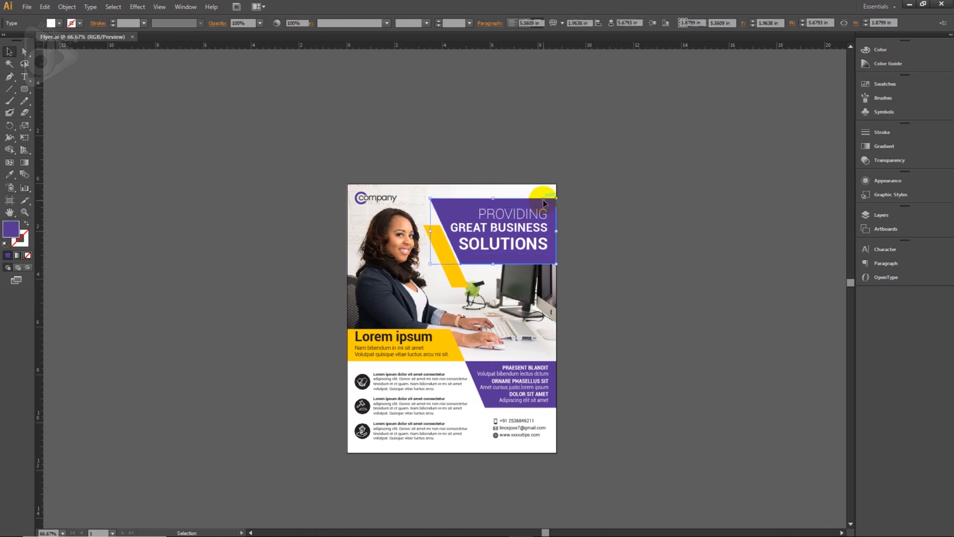
pyautogui.keyDown('shift'); pyautogui.click(444, 239); pyautogui.keyUp('shift')
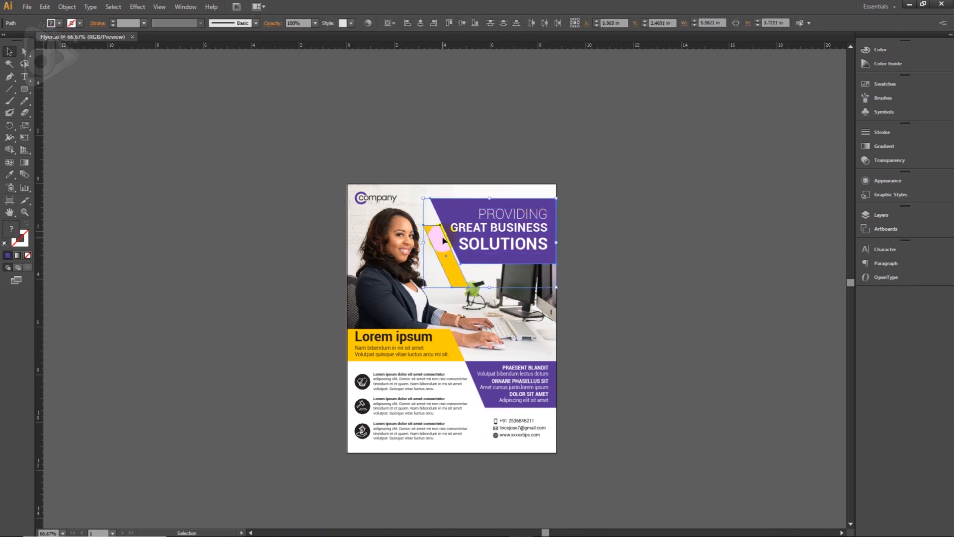
pyautogui.moveTo(444, 242); pyautogui.dragTo(517, 236)
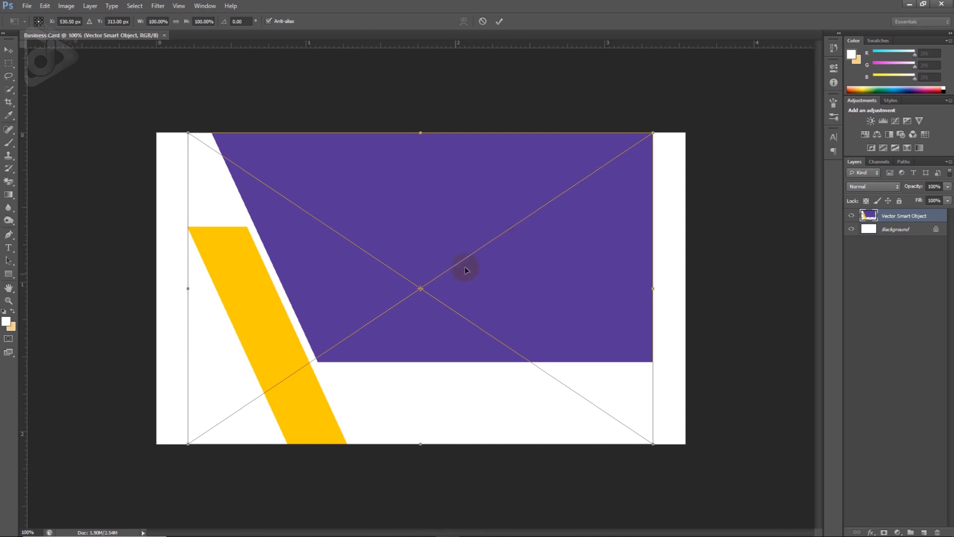
# Step: Scale the placed purple and yellow shapes to about 53% and fit them into the card's upper-right corner
pyautogui.moveTo(186, 443); pyautogui.dragTo(351, 332)
pyautogui.moveTo(489, 272); pyautogui.dragTo(522, 277)
pyautogui.moveTo(388, 333); pyautogui.dragTo(449, 314)
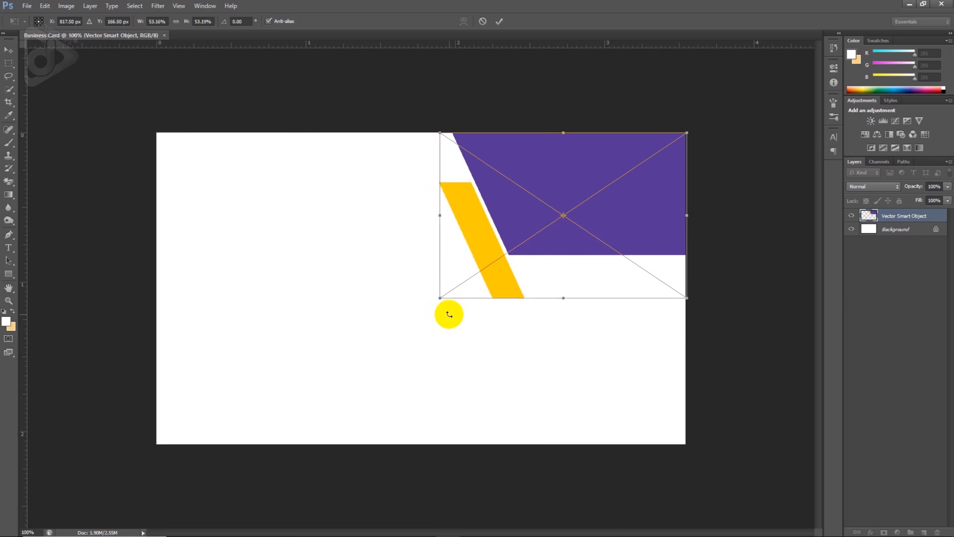
pyautogui.press('Return')
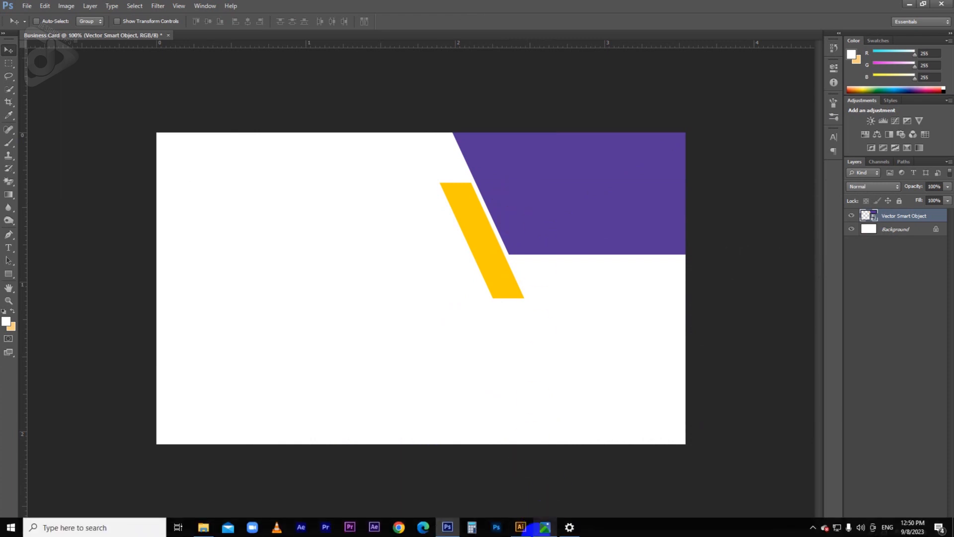
# Step: Bring the flyer's "PROVIDING GREAT BUSINESS SOLUTIONS" headline from Illustrator into the Photoshop card and scale it to fit inside the purple shape
pyautogui.click(528, 528)
pyautogui.moveTo(528, 245); pyautogui.dragTo(576, 216)
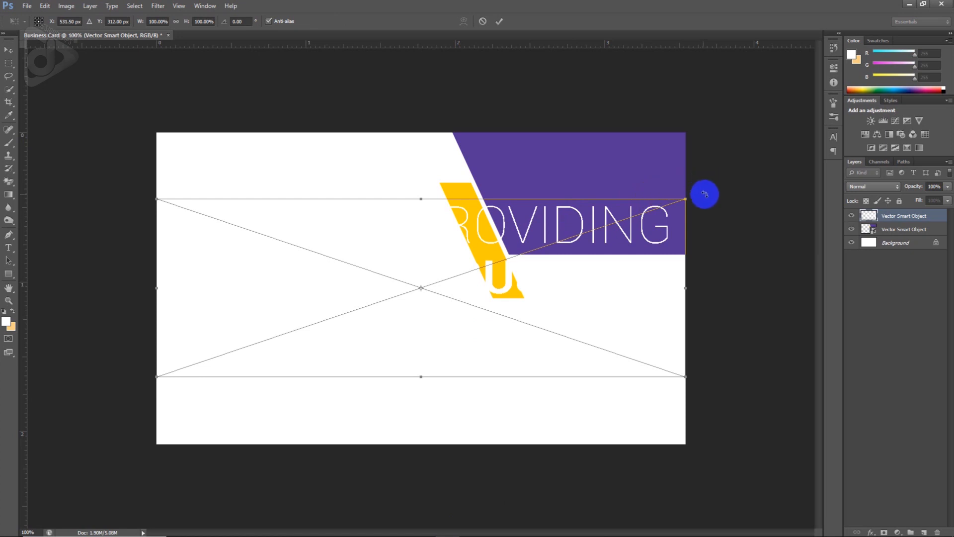
pyautogui.moveTo(685, 198); pyautogui.dragTo(622, 187)
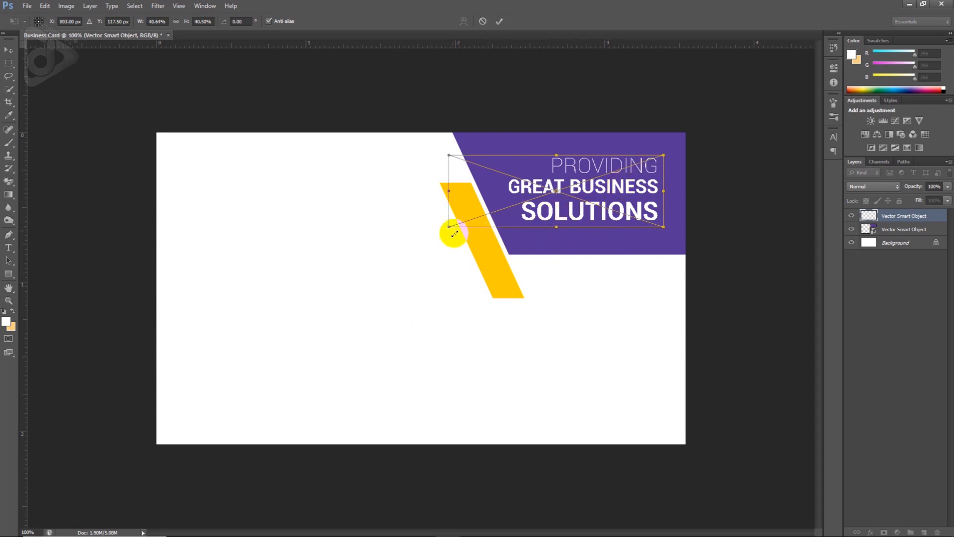
pyautogui.moveTo(450, 227); pyautogui.dragTo(426, 236)
pyautogui.press('Return')
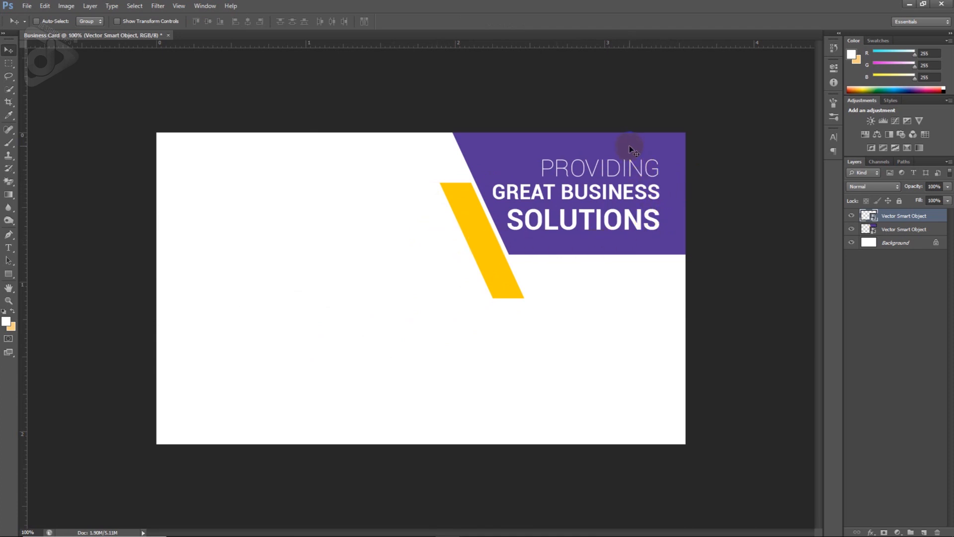
pyautogui.press('Down')
pyautogui.press('Down')
pyautogui.press('Down')
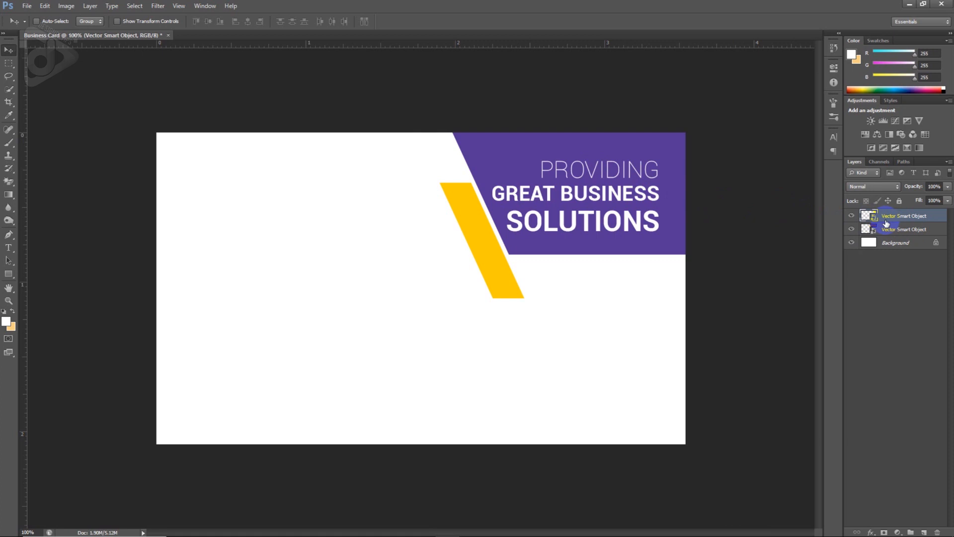
# Step: Open the headline smart object for editing in Illustrator and recolor all of its text to black (000000)
pyautogui.doubleClick(868, 217)
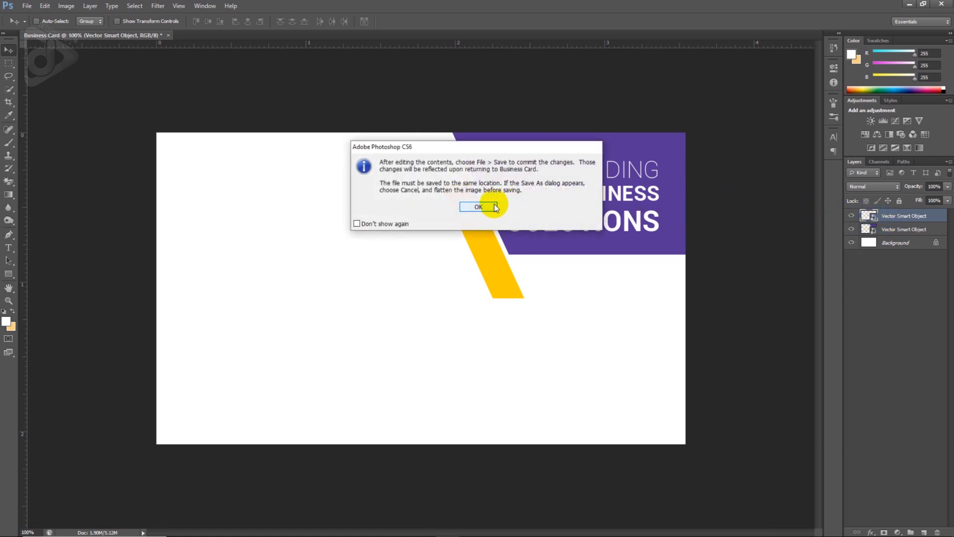
pyautogui.click(474, 206)
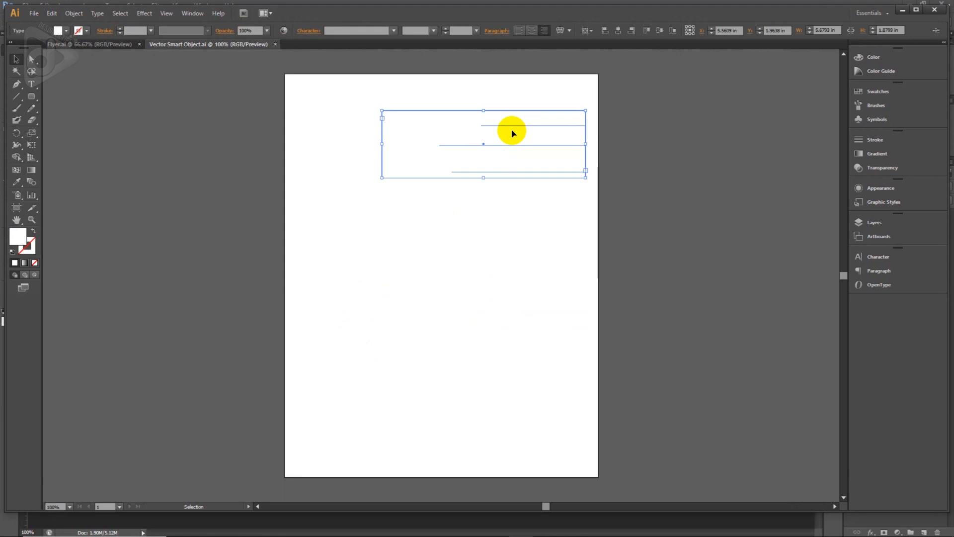
pyautogui.doubleClick(512, 131)
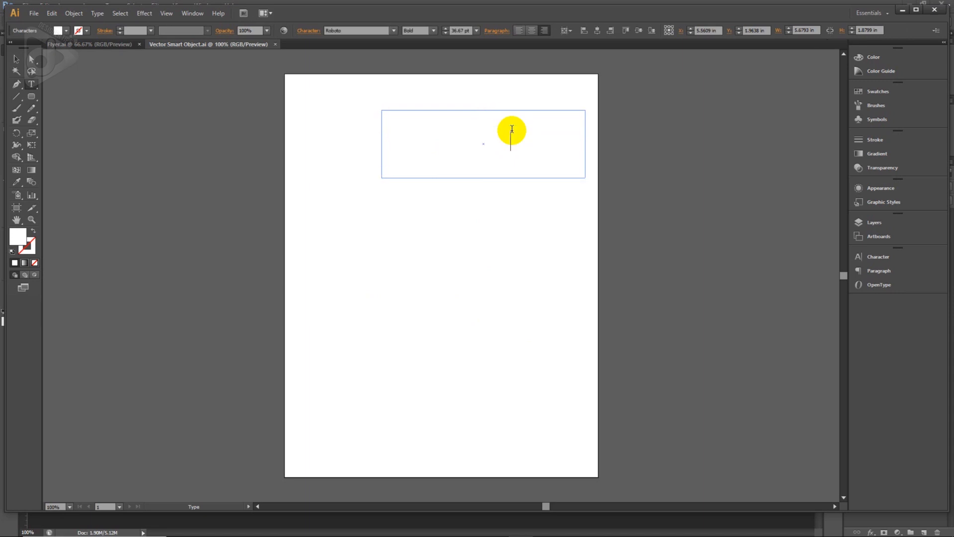
pyautogui.hotkey('ctrl', 'a')
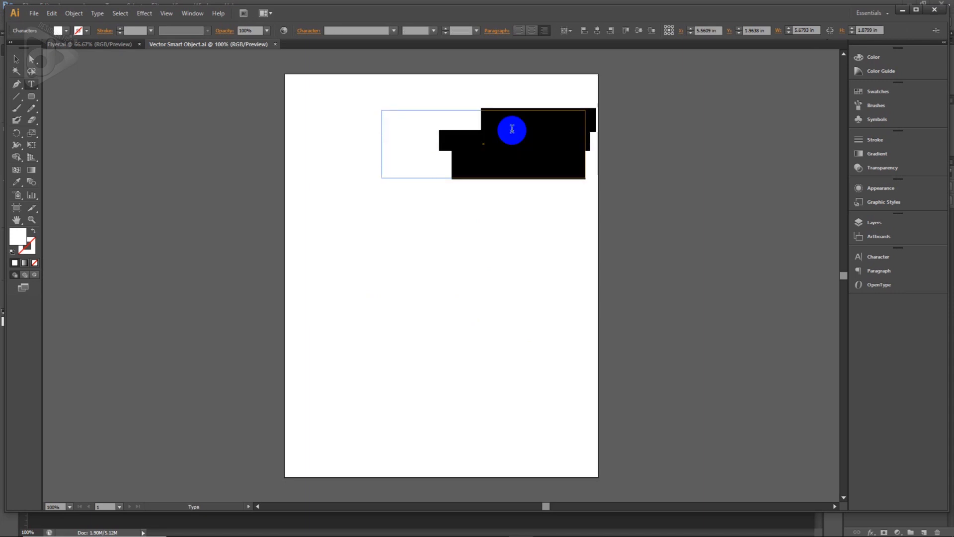
pyautogui.doubleClick(20, 238)
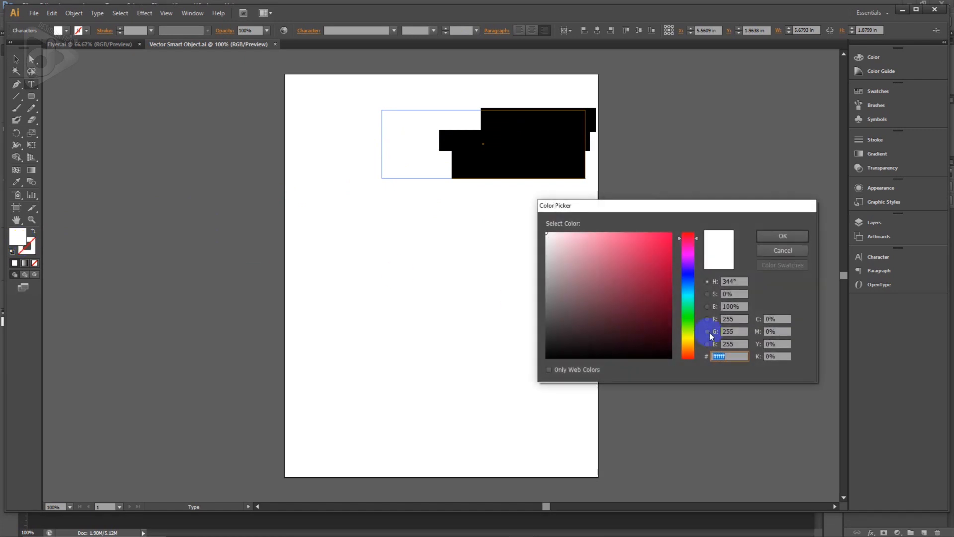
pyautogui.moveTo(650, 326); pyautogui.dragTo(676, 366)
pyautogui.click(791, 237)
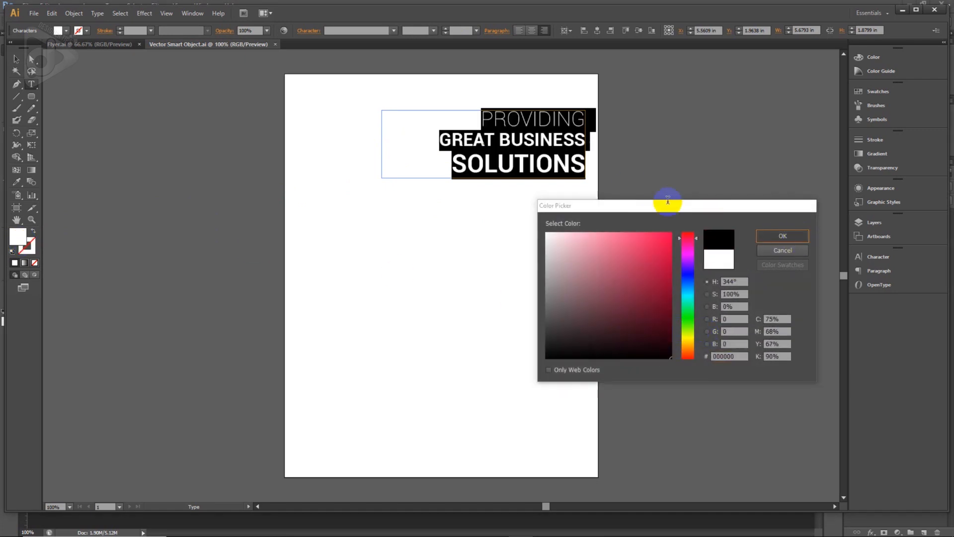
pyautogui.click(552, 158)
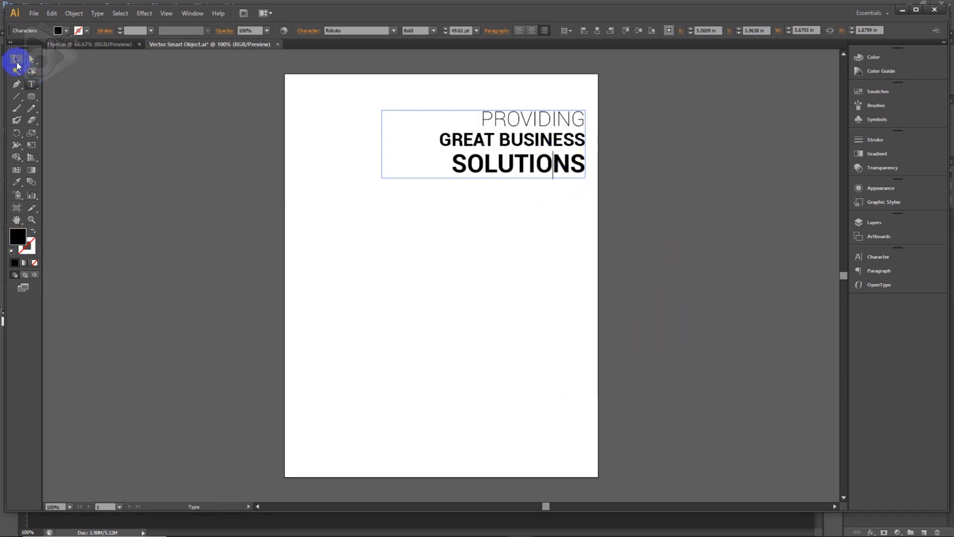
# Step: Deselect the headline text, save the smart object file, and return to the Business Card document in Photoshop
pyautogui.click(17, 59)
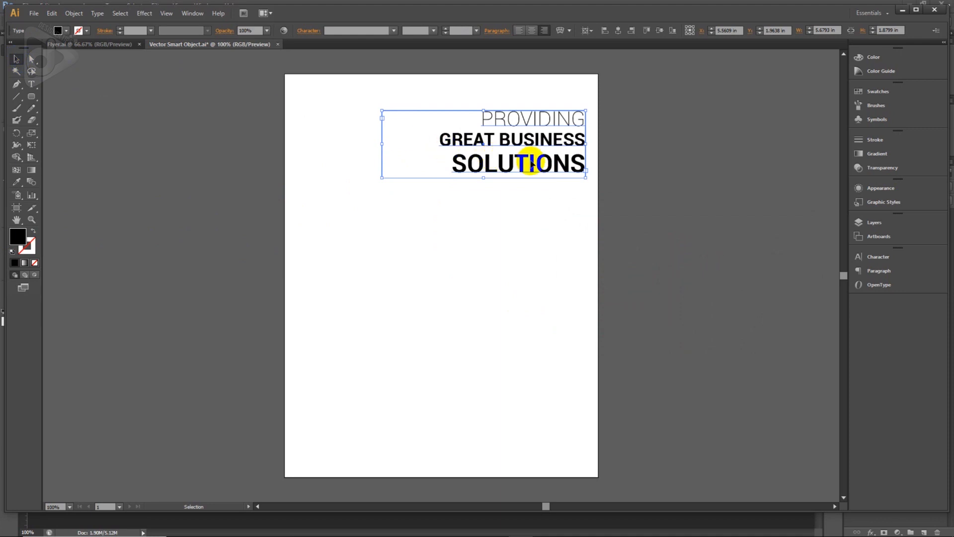
pyautogui.click(533, 214)
pyautogui.hotkey('ctrl', 's')
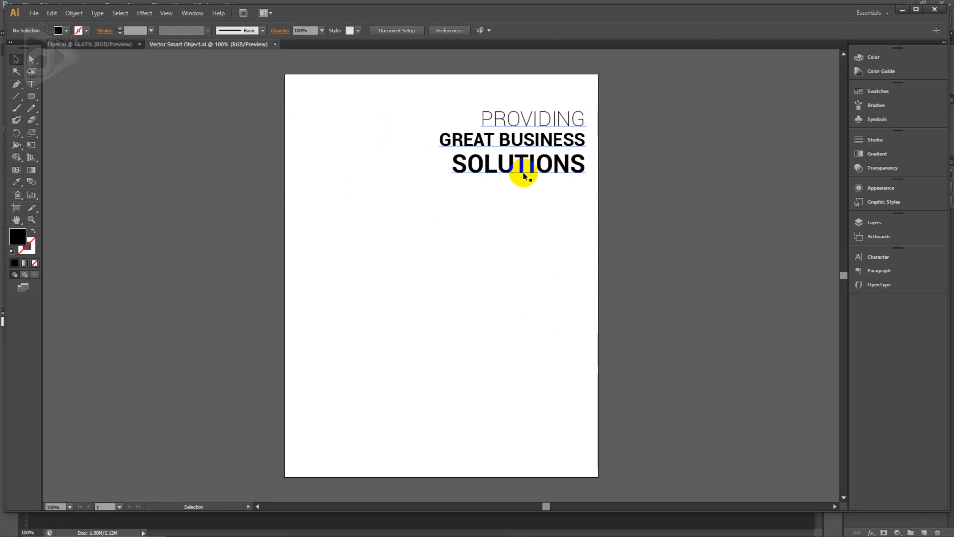
pyautogui.press('a')
pyautogui.press('v')
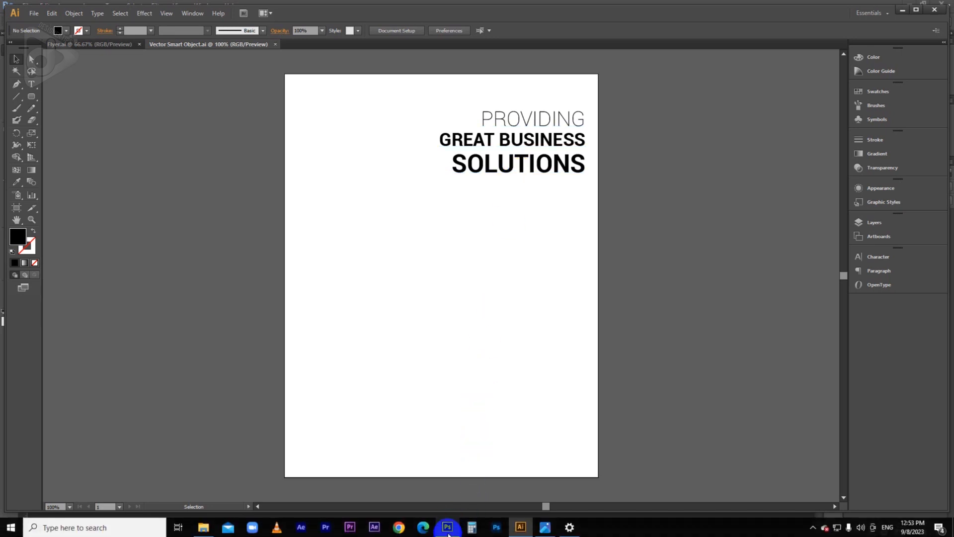
pyautogui.click(448, 530)
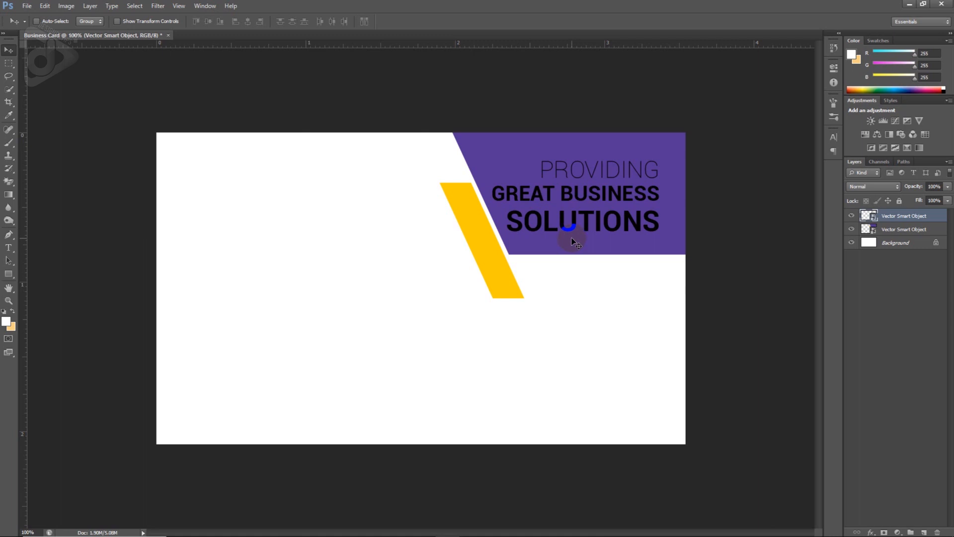
# Step: Open the purple and yellow shapes' smart object in Illustrator, recolor the purple shape to red (d80f23), save it, and return to Photoshop
pyautogui.doubleClick(867, 232)
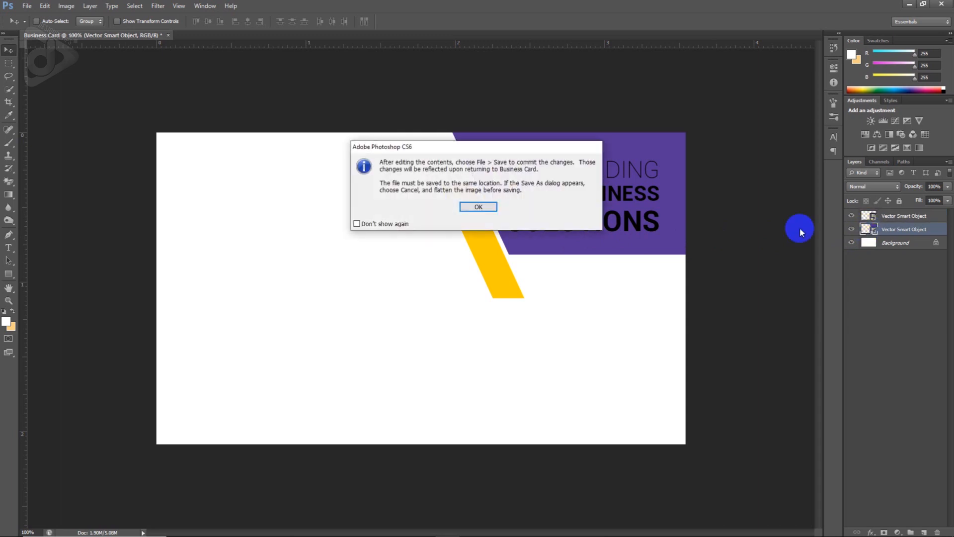
pyautogui.click(478, 207)
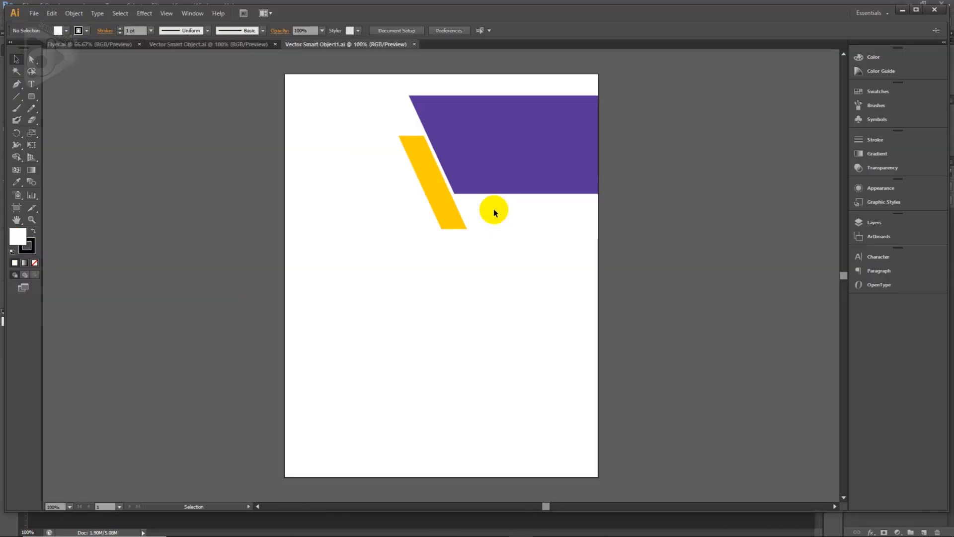
pyautogui.click(449, 138)
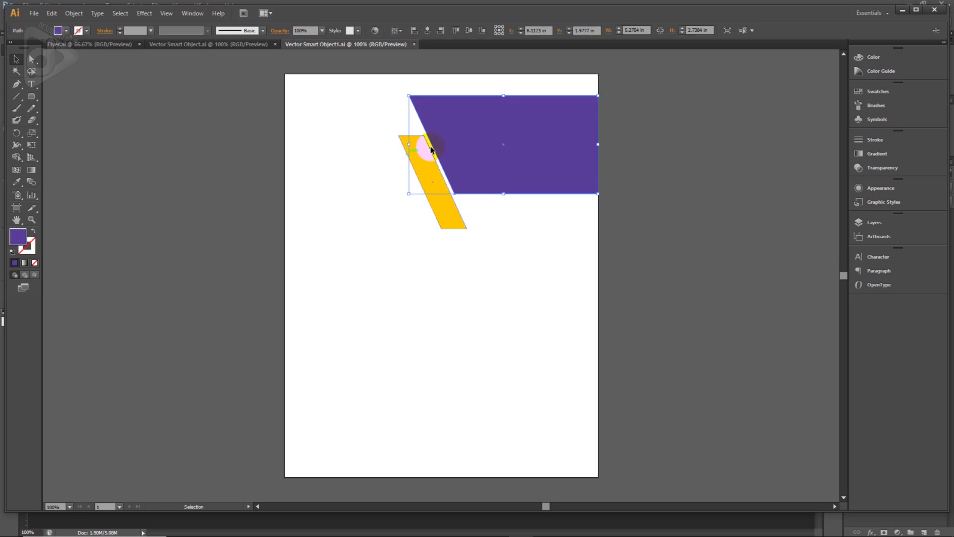
pyautogui.doubleClick(17, 244)
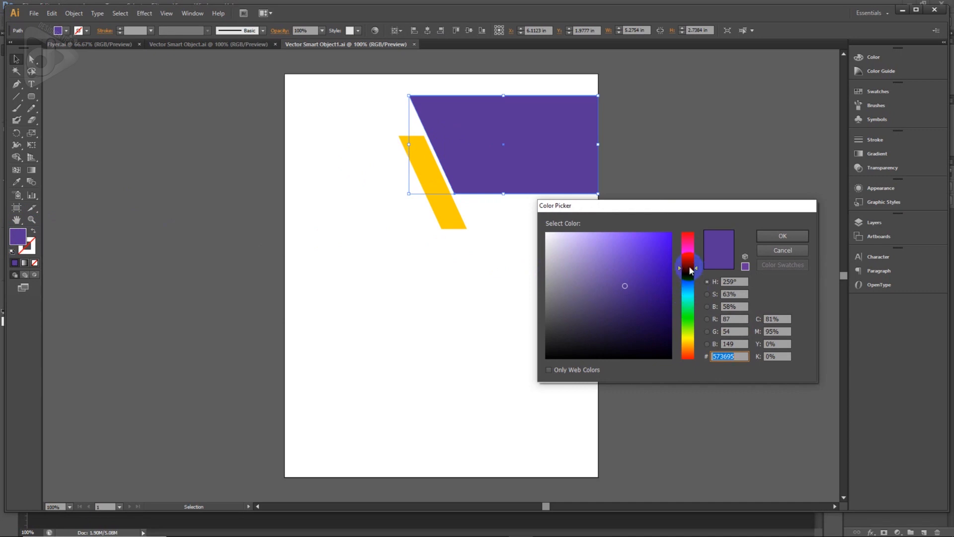
pyautogui.click(690, 237)
pyautogui.click(663, 251)
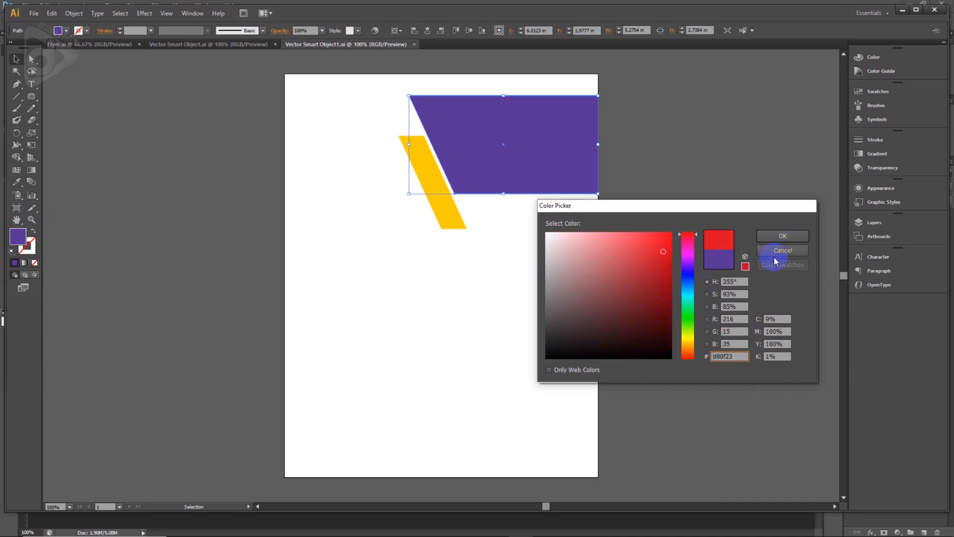
pyautogui.click(783, 237)
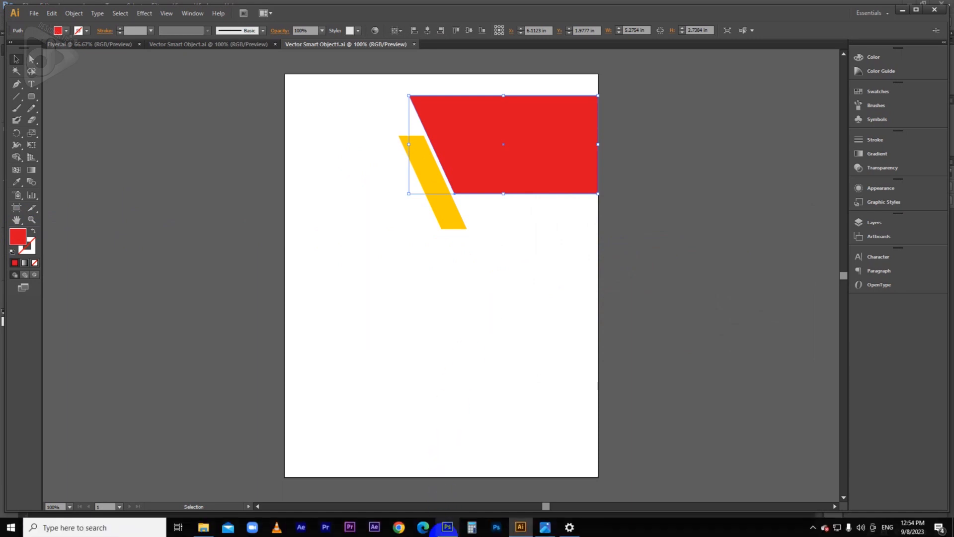
pyautogui.click(449, 532)
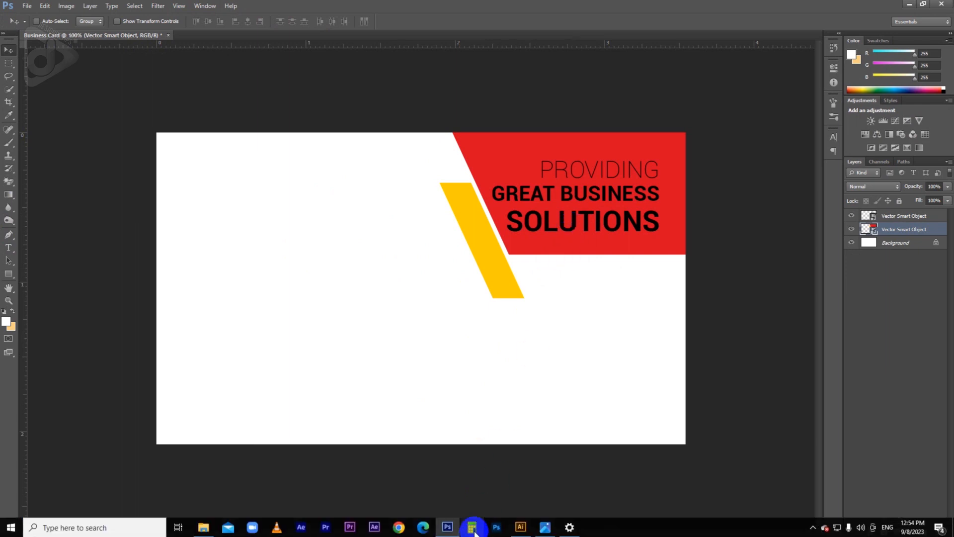
# Step: Undo the red shape fill and the black headline color in both Illustrator smart object files, save them, and return to Photoshop
pyautogui.click(520, 527)
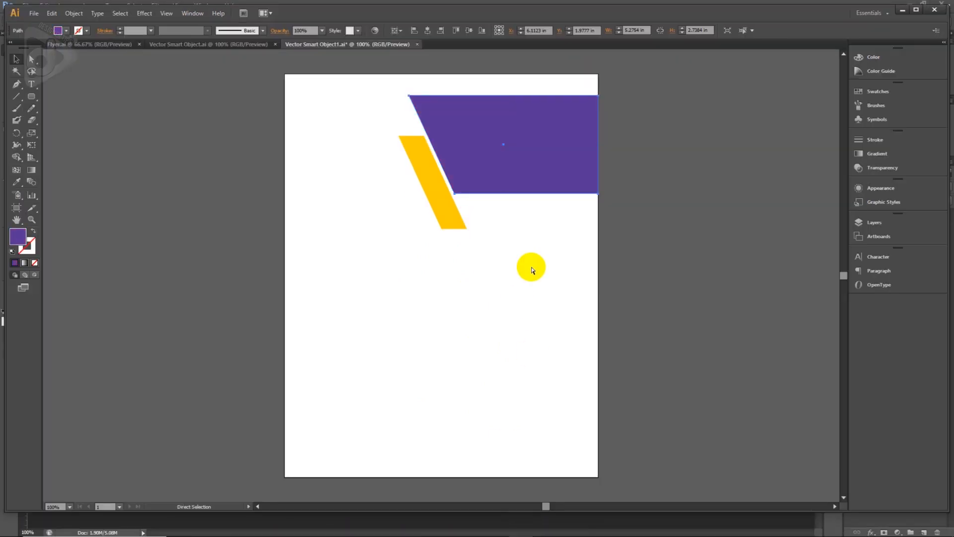
pyautogui.press('v')
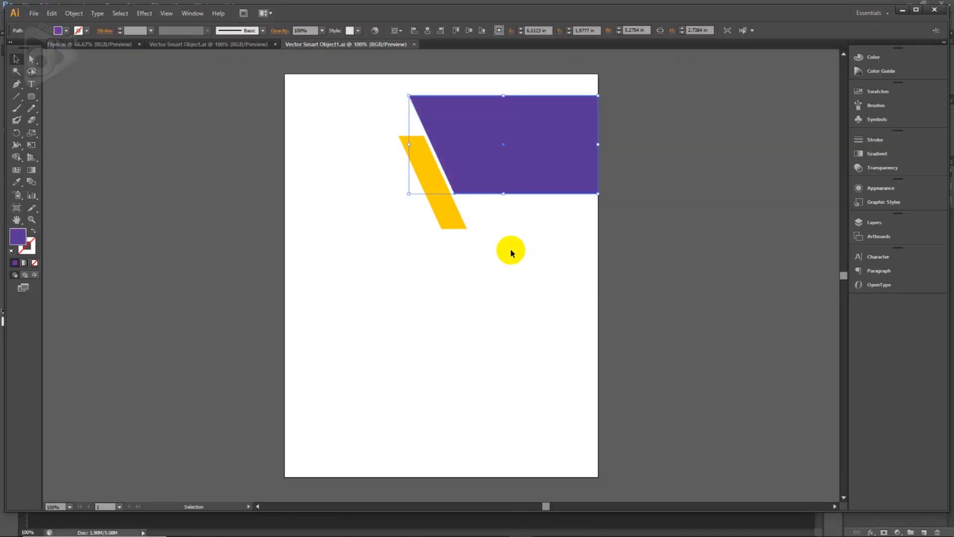
pyautogui.click(238, 49)
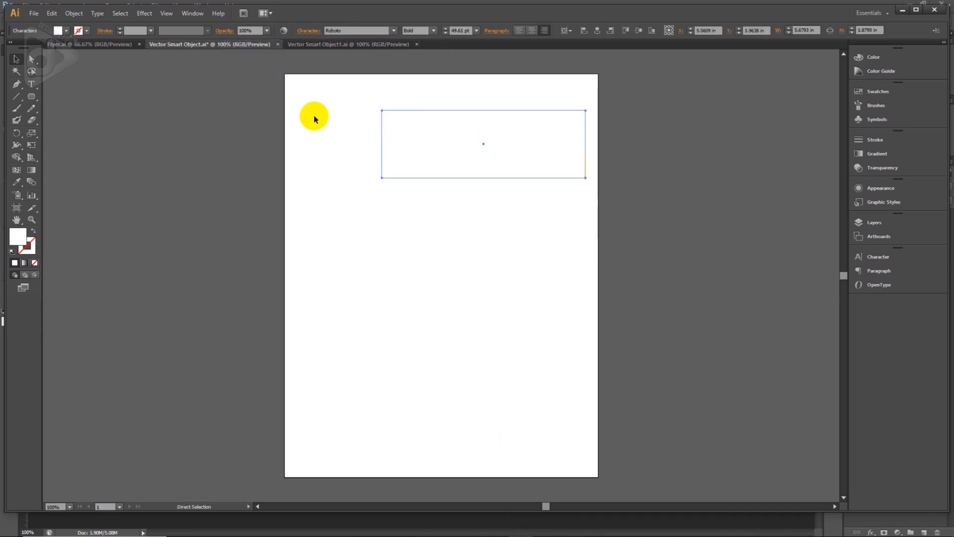
pyautogui.hotkey('ctrl', 's')
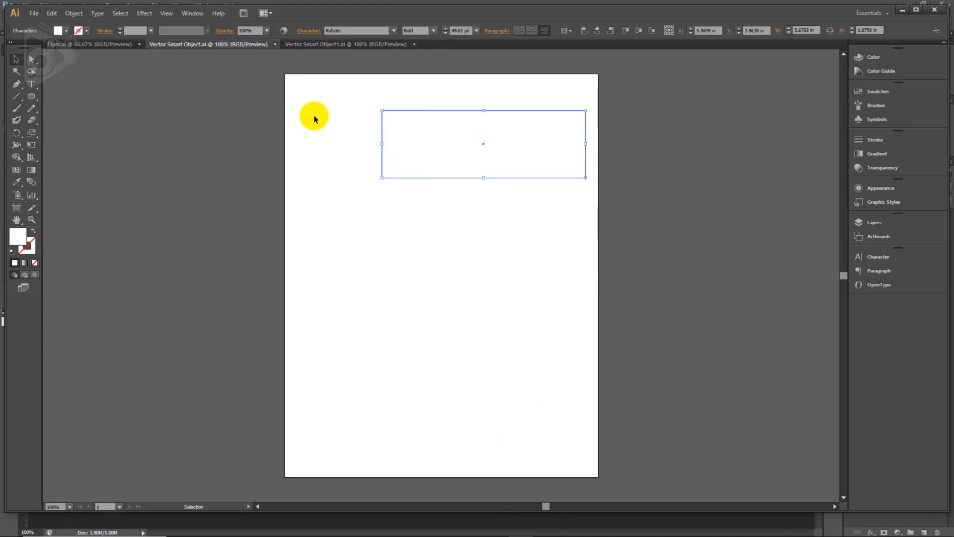
pyautogui.click(446, 527)
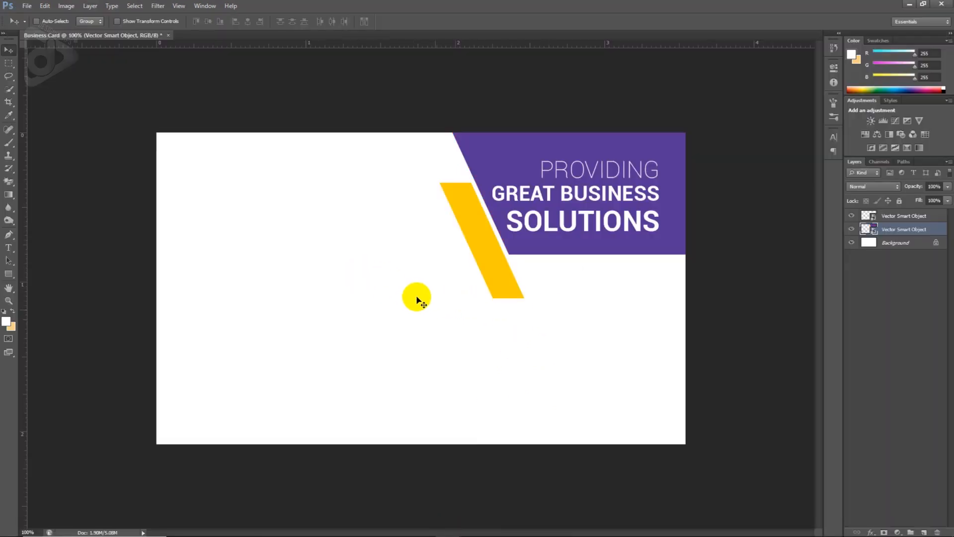
# Step: Bring the flyer's yellow banner shape from Illustrator into the Photoshop card and scale it to fit between the left edge and the yellow stripe
pyautogui.moveTo(552, 531)
pyautogui.click(520, 527)
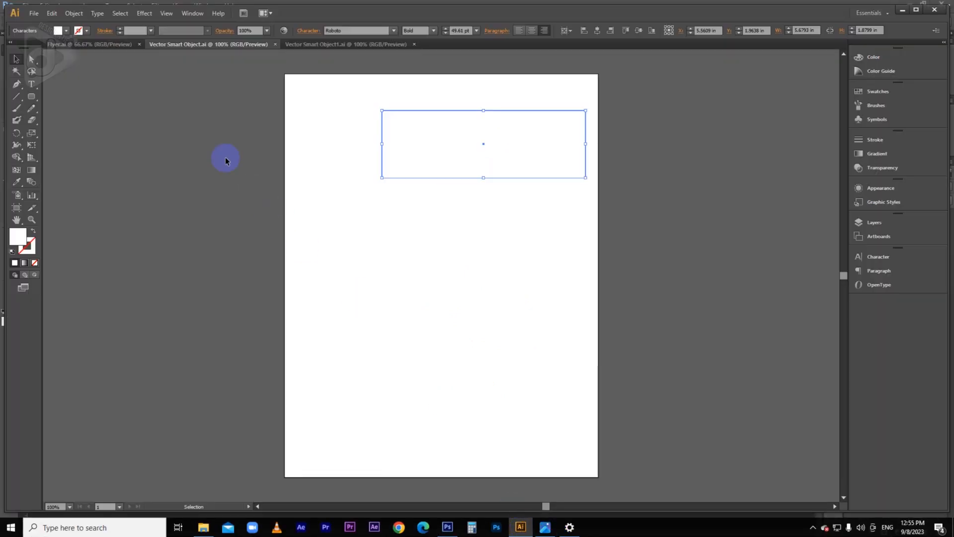
pyautogui.click(115, 46)
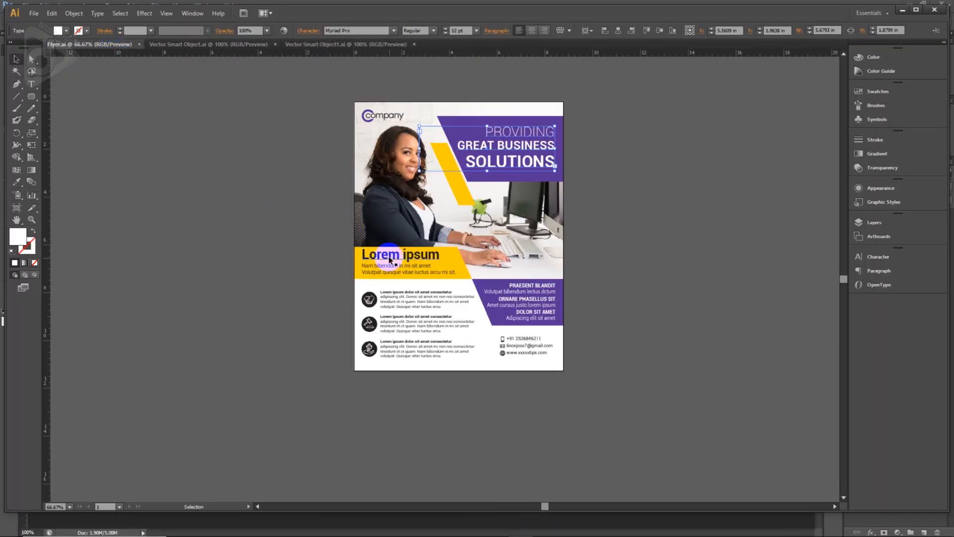
pyautogui.click(423, 252)
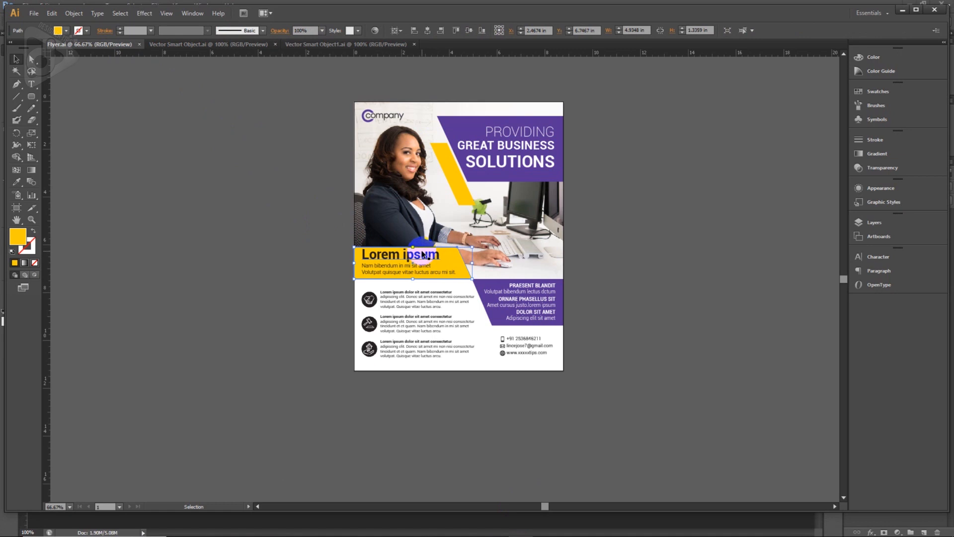
pyautogui.moveTo(456, 255); pyautogui.dragTo(445, 320)
pyautogui.moveTo(685, 358); pyautogui.dragTo(416, 240)
pyautogui.moveTo(453, 266); pyautogui.dragTo(464, 278)
pyautogui.press('Return')
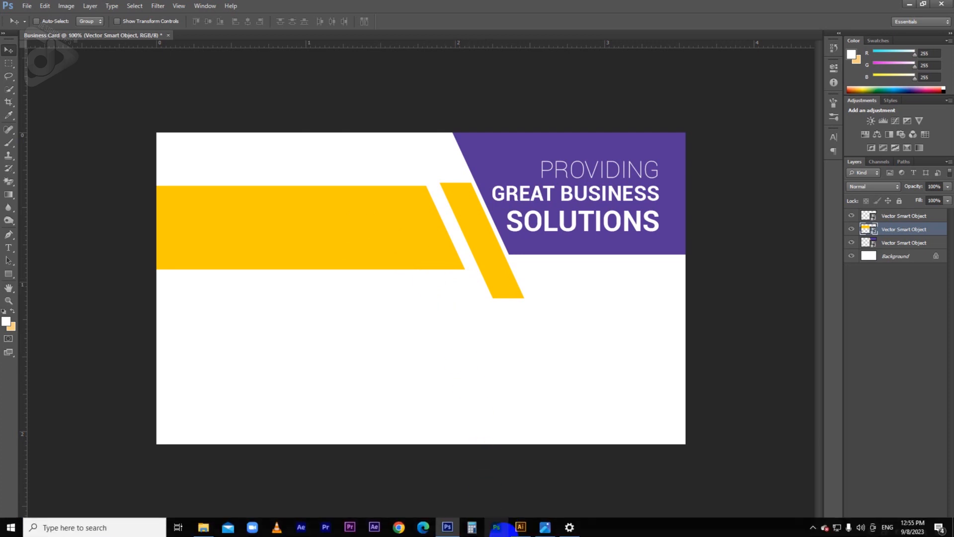
# Step: Switch to the Illustrator flyer and set the "Lorem ipsum" banner heading to all caps
pyautogui.click(517, 524)
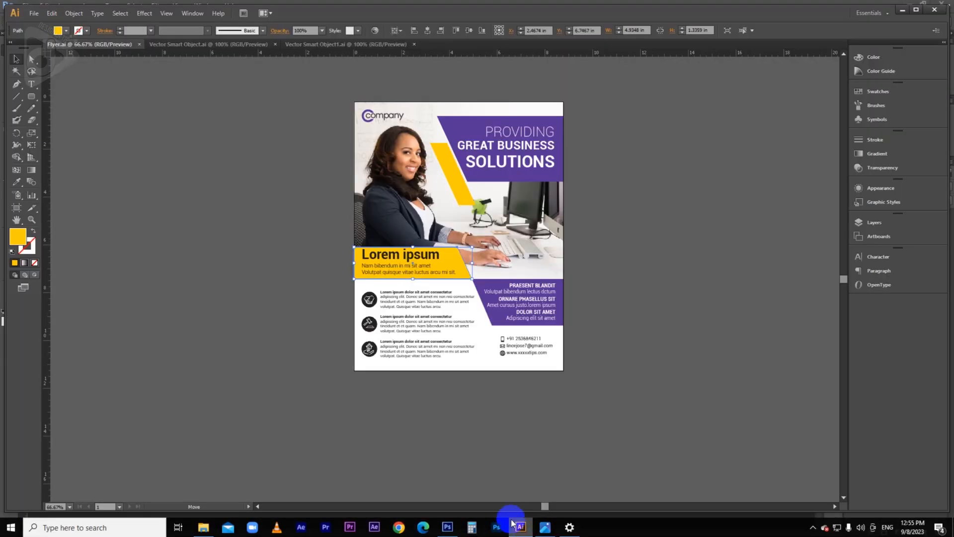
pyautogui.doubleClick(429, 257)
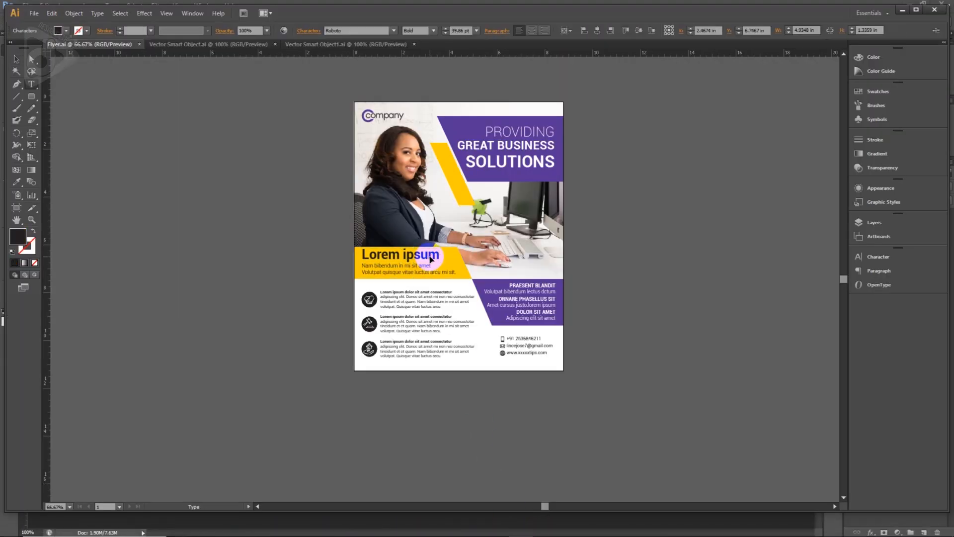
pyautogui.tripleClick(438, 254)
pyautogui.hotkey('ctrl', 't')
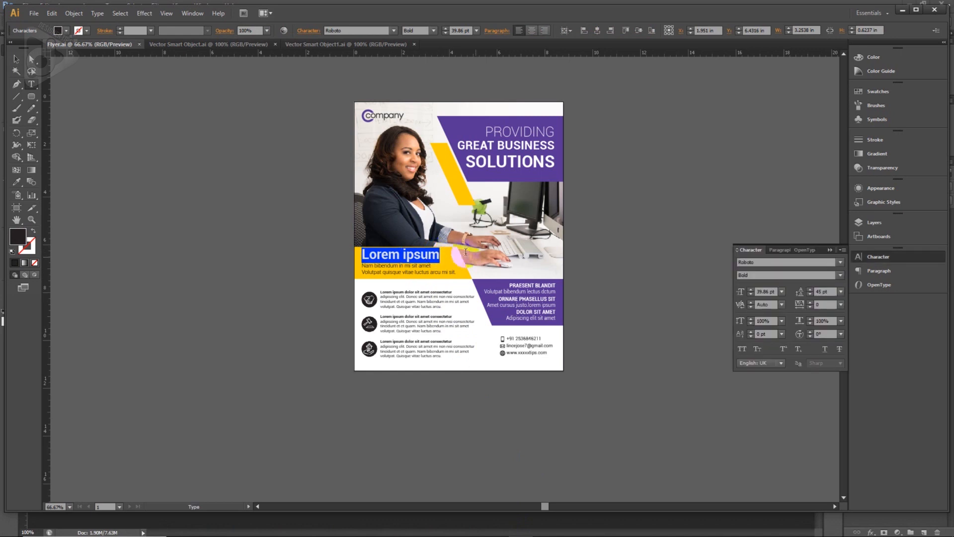
pyautogui.click(741, 350)
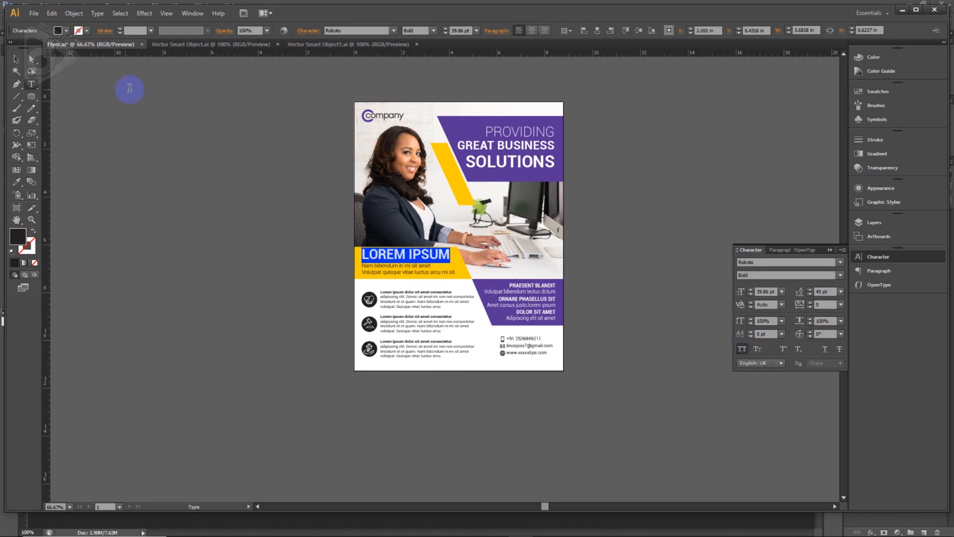
pyautogui.click(24, 59)
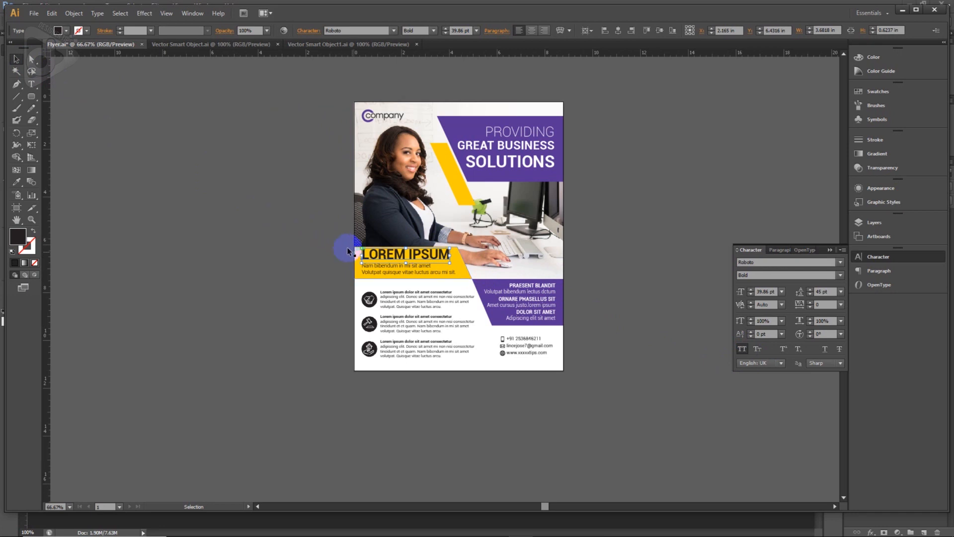
# Step: Bring the "LOREM IPSUM" heading and its two text lines into the Photoshop card, scale them to fit inside the yellow banner, and nudge them up
pyautogui.keyDown('shift'); pyautogui.click(369, 267); pyautogui.keyUp('shift')
pyautogui.moveTo(378, 266); pyautogui.dragTo(383, 236)
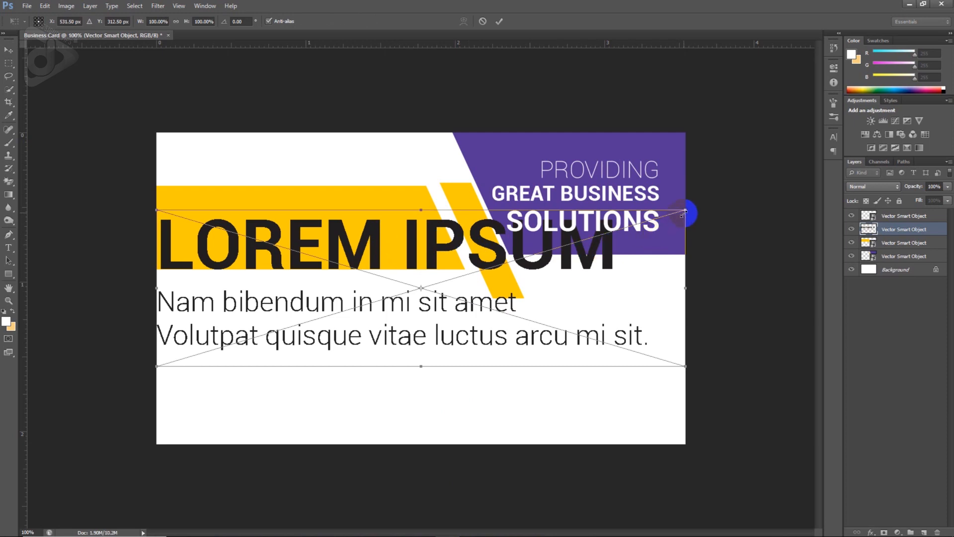
pyautogui.moveTo(685, 211); pyautogui.dragTo(397, 252)
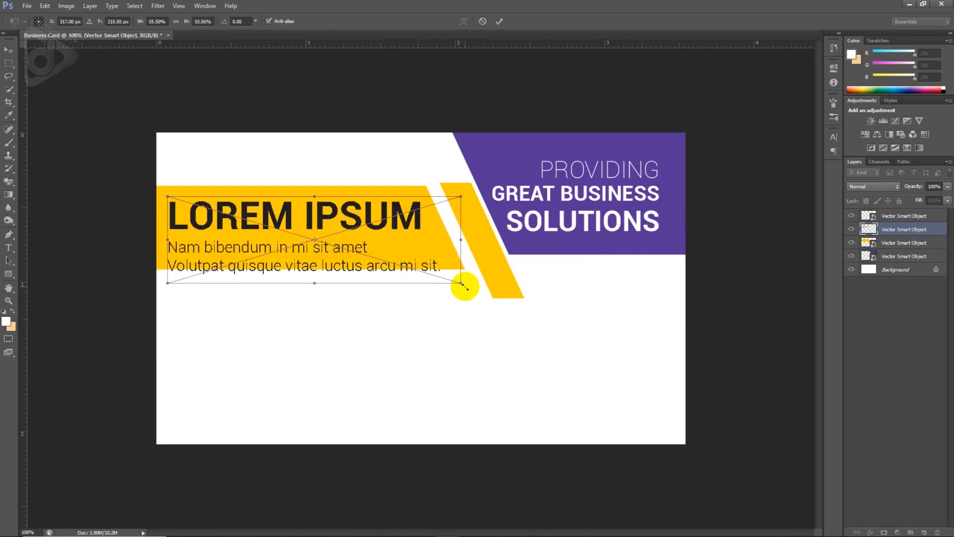
pyautogui.moveTo(461, 282); pyautogui.dragTo(397, 255)
pyautogui.doubleClick(397, 255)
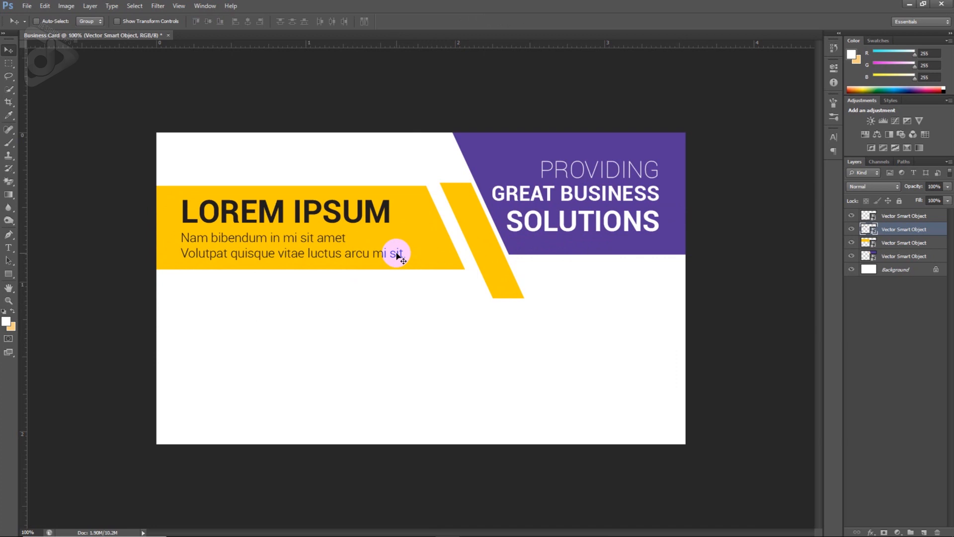
pyautogui.press('Up')
pyautogui.press('Up')
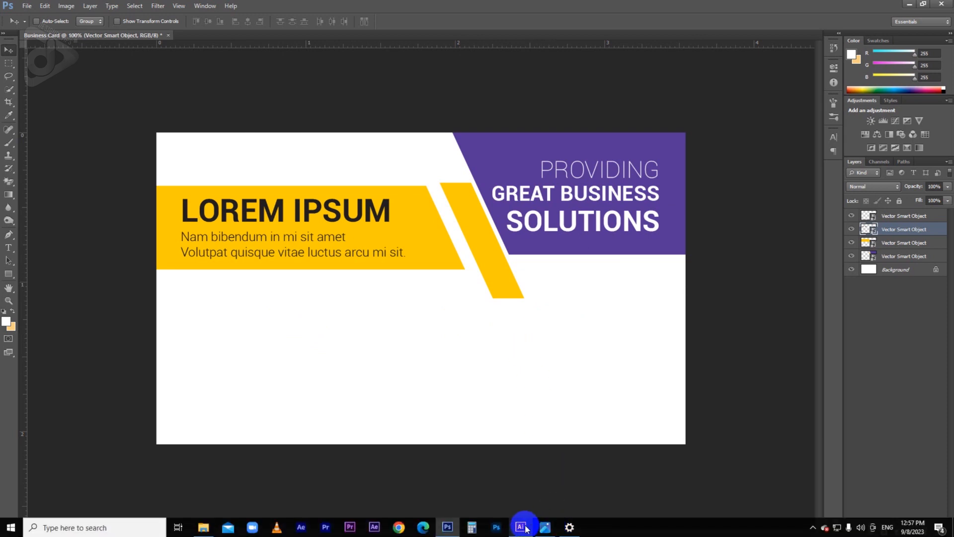
# Step: Bring the flyer's company logo from Illustrator into the Photoshop card and place it below the yellow banner
pyautogui.click(520, 527)
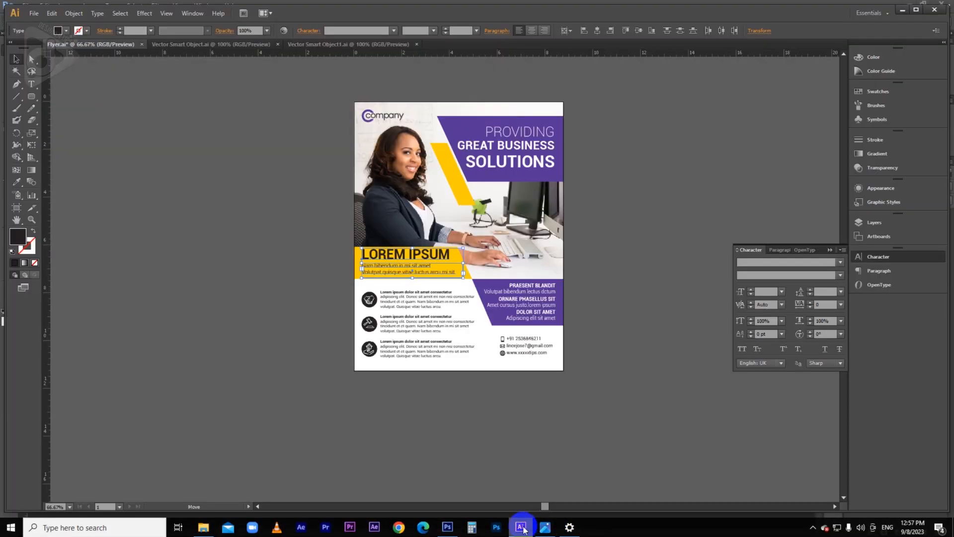
pyautogui.click(386, 119)
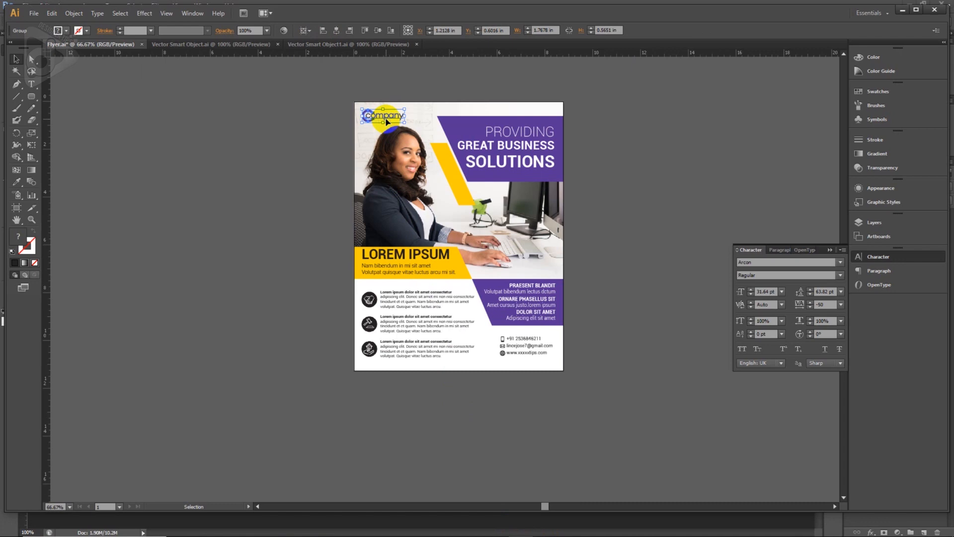
pyautogui.moveTo(386, 119); pyautogui.dragTo(362, 352)
pyautogui.press('Return')
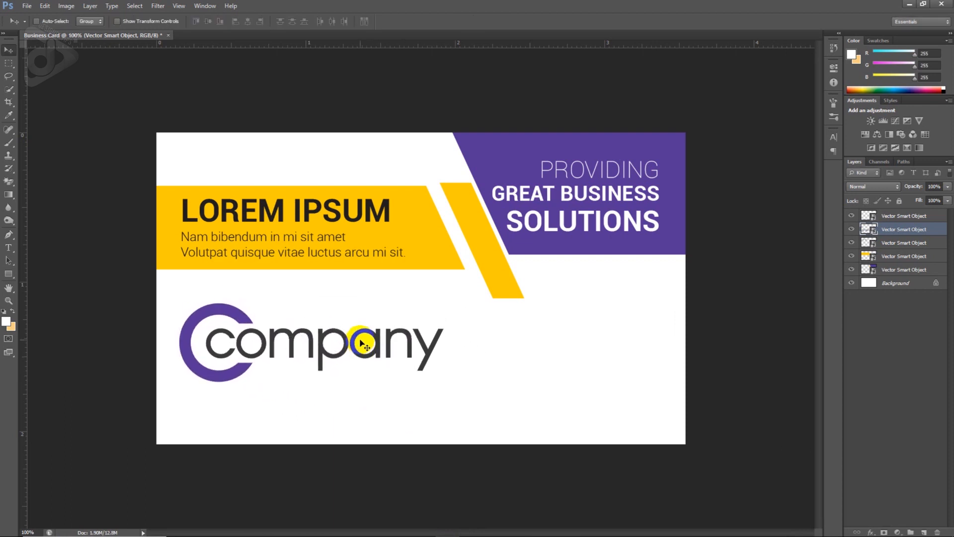
# Step: Select the yellow banner and its text together and enlarge them to about 102.5%, closing the gap to the yellow stripe
pyautogui.rightClick(436, 269)
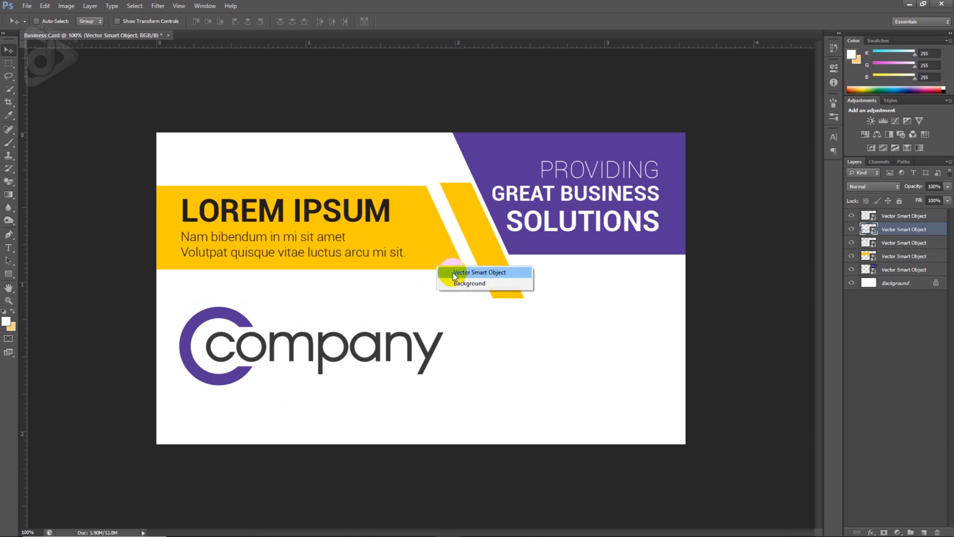
pyautogui.click(448, 272)
pyautogui.keyDown('ctrl'); pyautogui.keyDown('shift'); pyautogui.click(373, 209); pyautogui.keyUp('shift'); pyautogui.keyUp('ctrl')
pyautogui.hotkey('ctrl', 't')
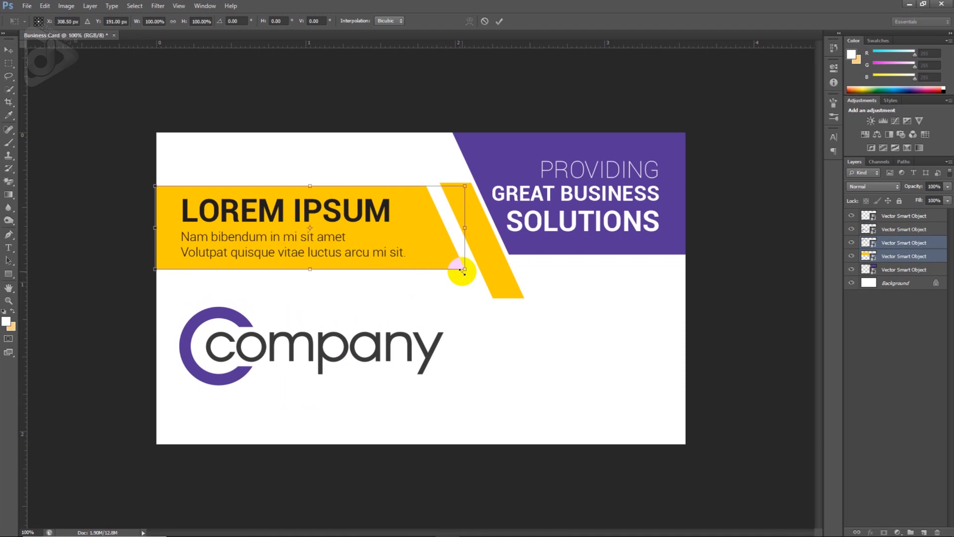
pyautogui.moveTo(466, 274); pyautogui.dragTo(469, 278)
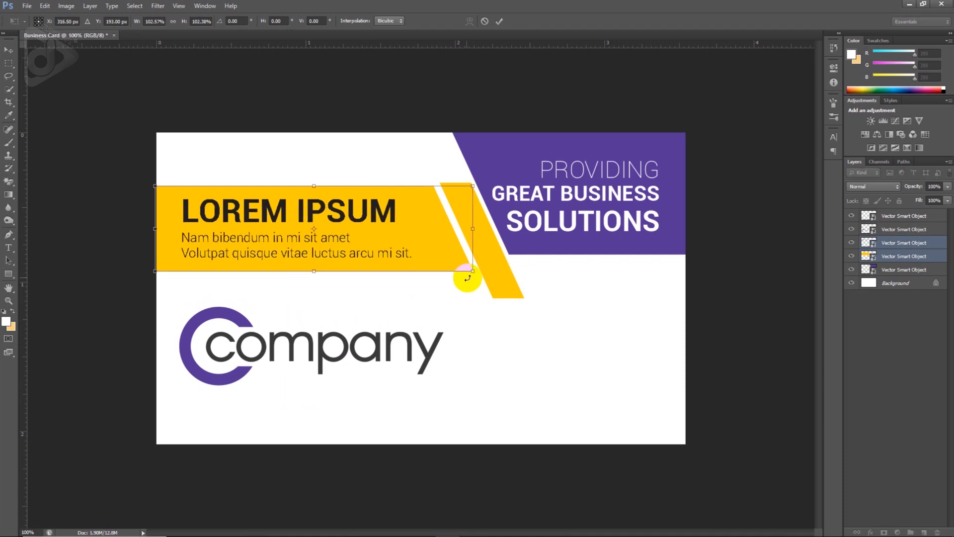
pyautogui.press('Return')
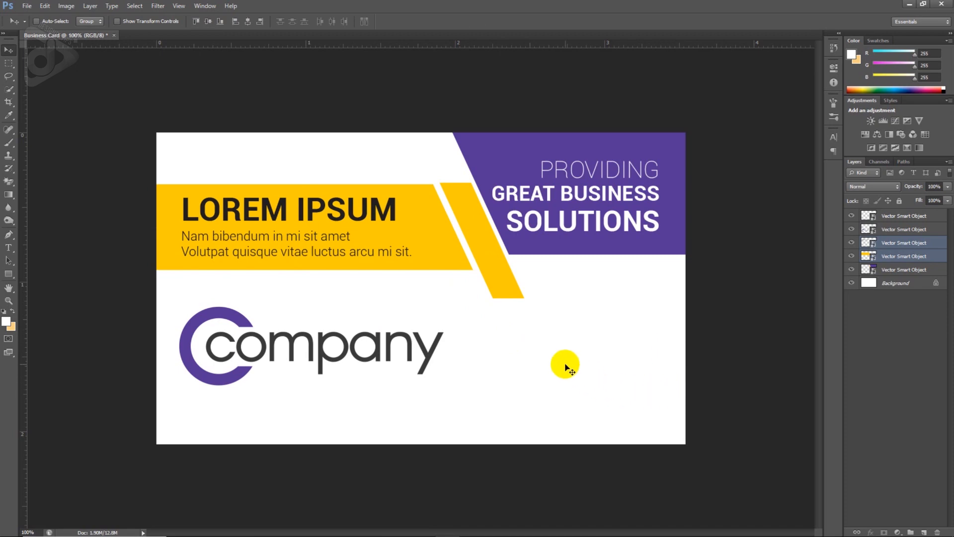
# Step: Bring the flyer's contact text and its phone, mail and globe icons from Illustrator into the Photoshop card, scaled down beside the company logo
pyautogui.moveTo(557, 529)
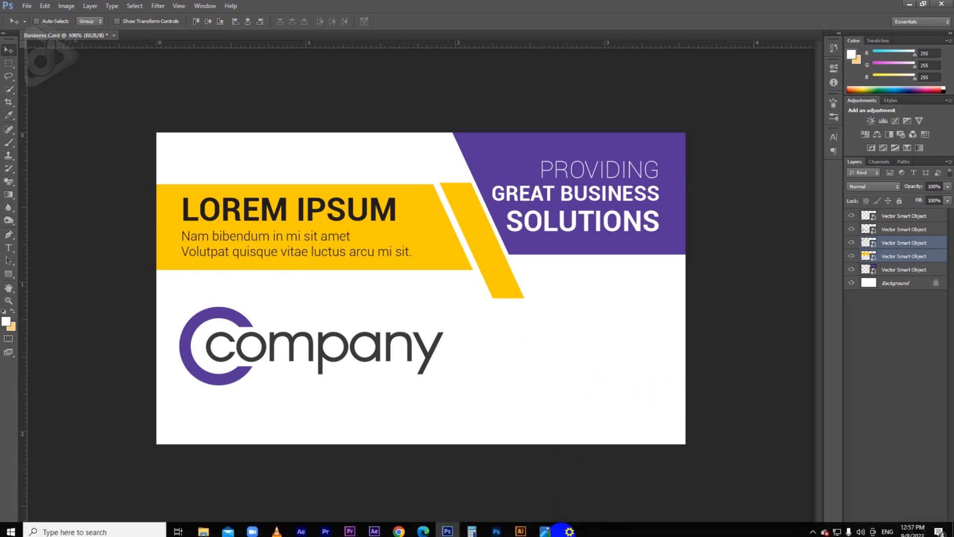
pyautogui.click(526, 529)
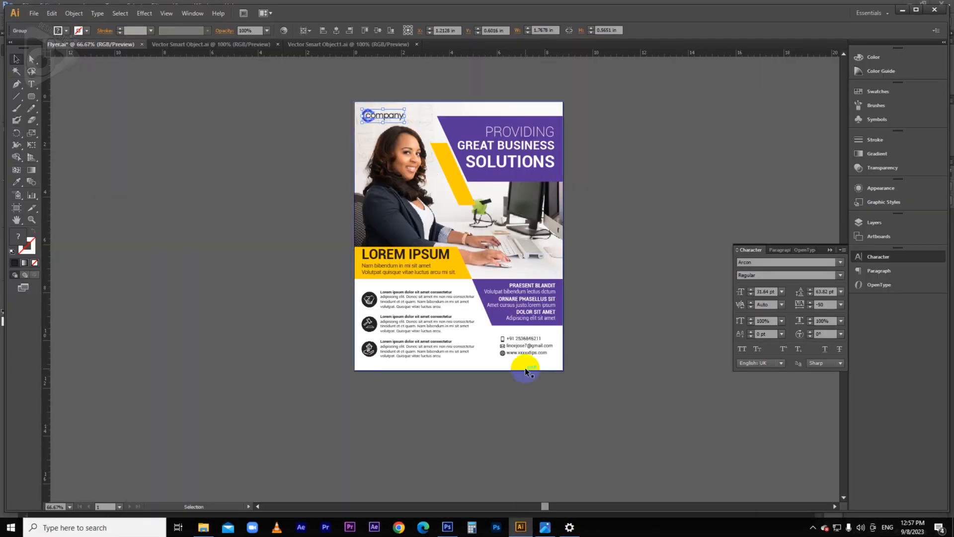
pyautogui.scroll(3, 522, 384)
pyautogui.click(493, 298)
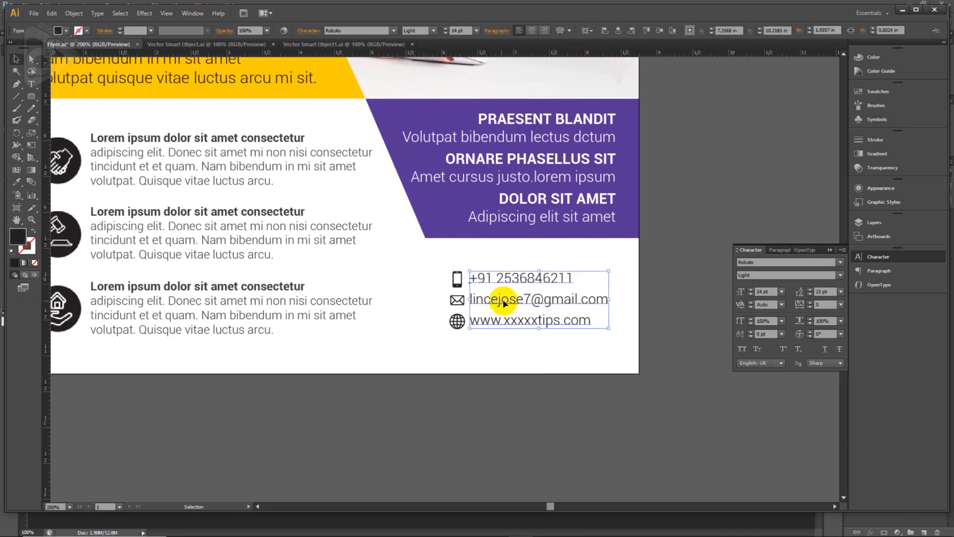
pyautogui.keyDown('shift'); pyautogui.click(461, 300); pyautogui.keyUp('shift')
pyautogui.keyDown('shift'); pyautogui.click(455, 279); pyautogui.keyUp('shift')
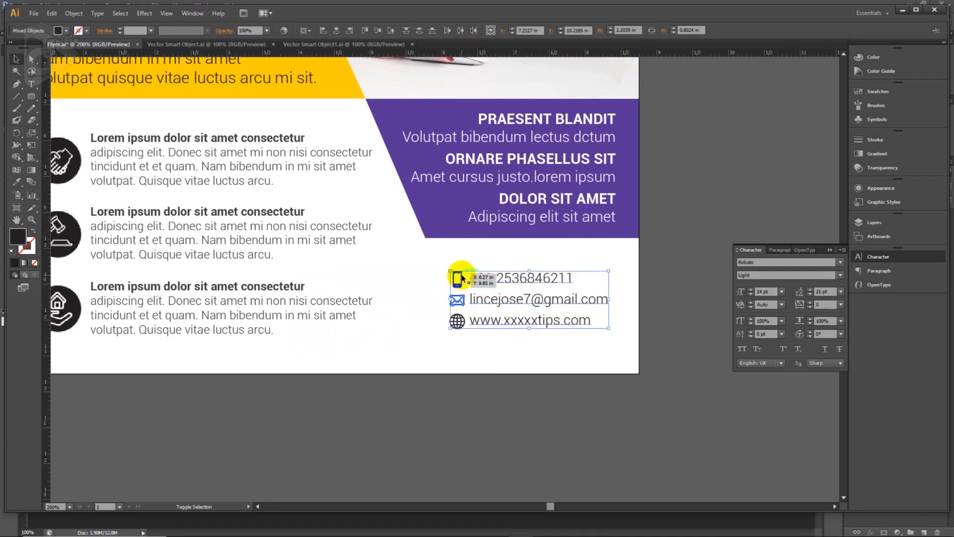
pyautogui.keyDown('shift'); pyautogui.click(463, 325); pyautogui.keyUp('shift')
pyautogui.moveTo(515, 300); pyautogui.dragTo(539, 357)
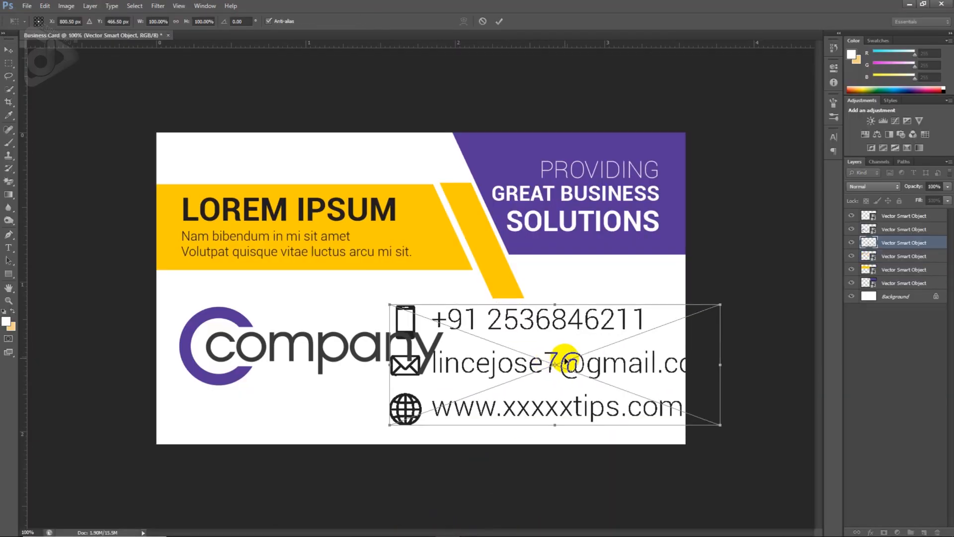
pyautogui.moveTo(710, 419); pyautogui.dragTo(656, 403)
pyautogui.press('Return')
# Step: Scale the company logo down from its lower corner to clear space beside the contact details
pyautogui.keyDown('ctrl'); pyautogui.click(437, 341); pyautogui.keyUp('ctrl')
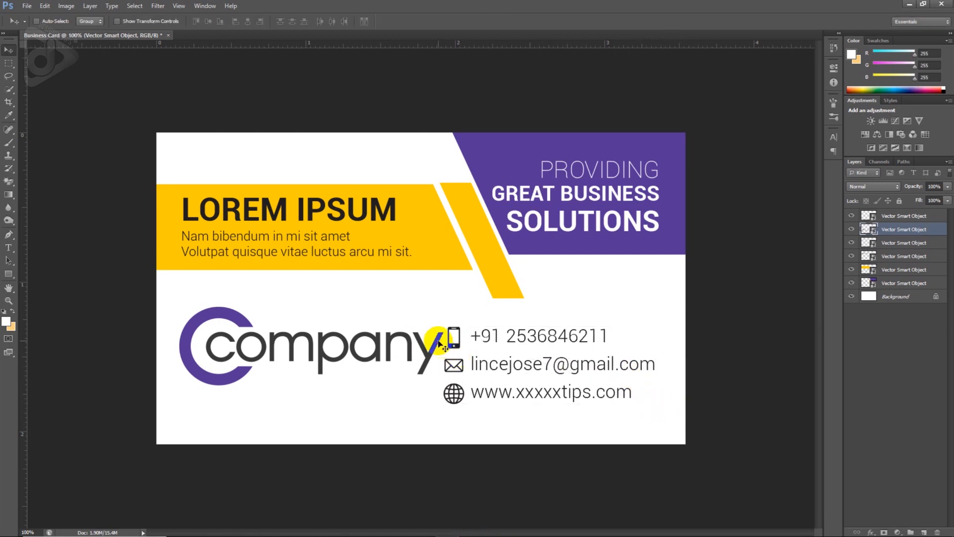
pyautogui.hotkey('ctrl', 't')
pyautogui.moveTo(443, 388); pyautogui.dragTo(418, 384)
pyautogui.press('Return')
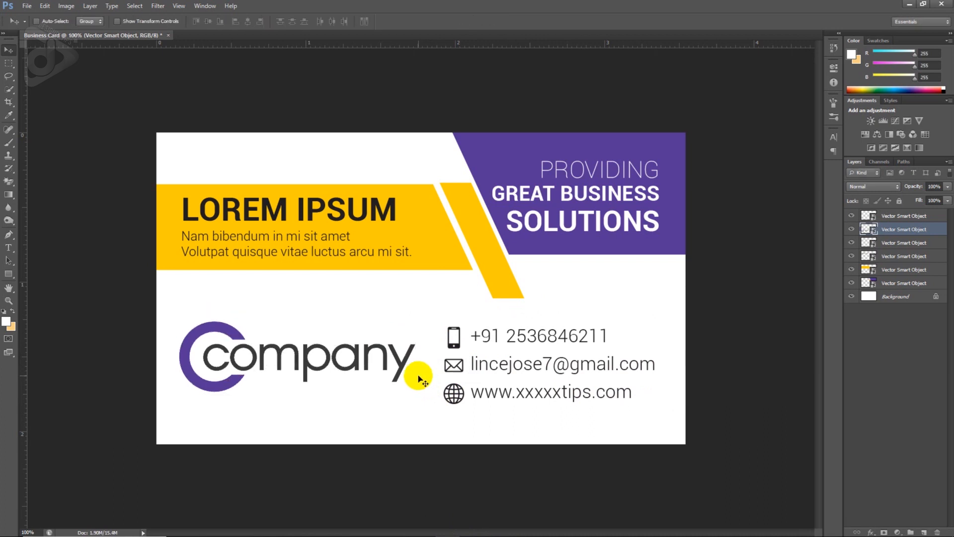
# Step: Scale the contact details to about 60% and nudge them right and slightly up, away from the logo
pyautogui.click(893, 244)
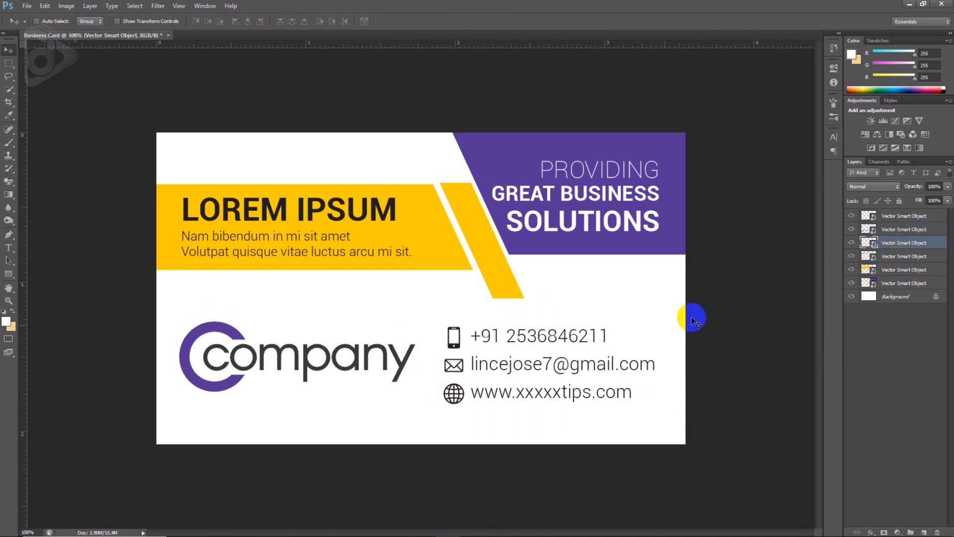
pyautogui.hotkey('ctrl', 't')
pyautogui.moveTo(443, 402); pyautogui.dragTo(457, 398)
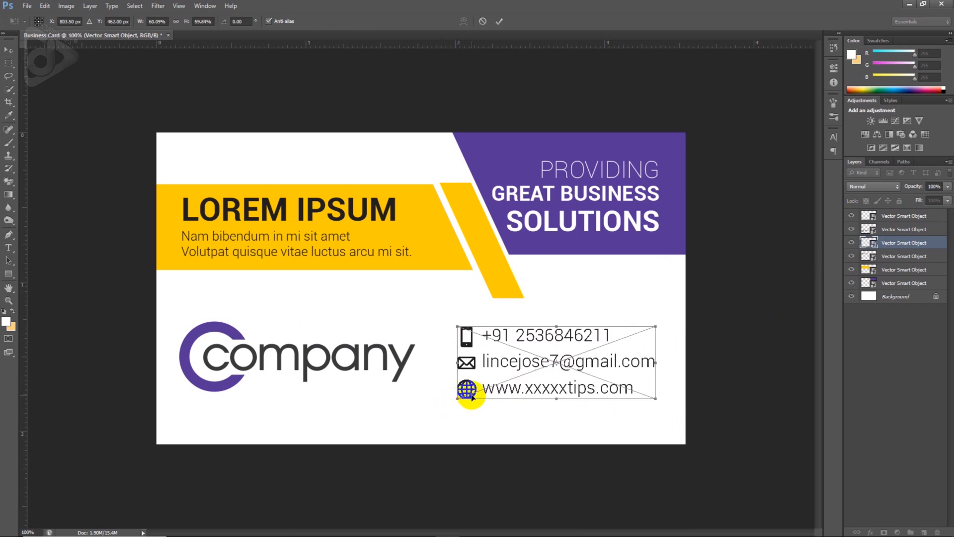
pyautogui.press('Return')
pyautogui.press('Right')
pyautogui.press('Right')
pyautogui.press('Right')
pyautogui.press('Right')
pyautogui.press('Right')
pyautogui.press('Right')
pyautogui.press('Up')
pyautogui.press('Up')
pyautogui.press('Up')
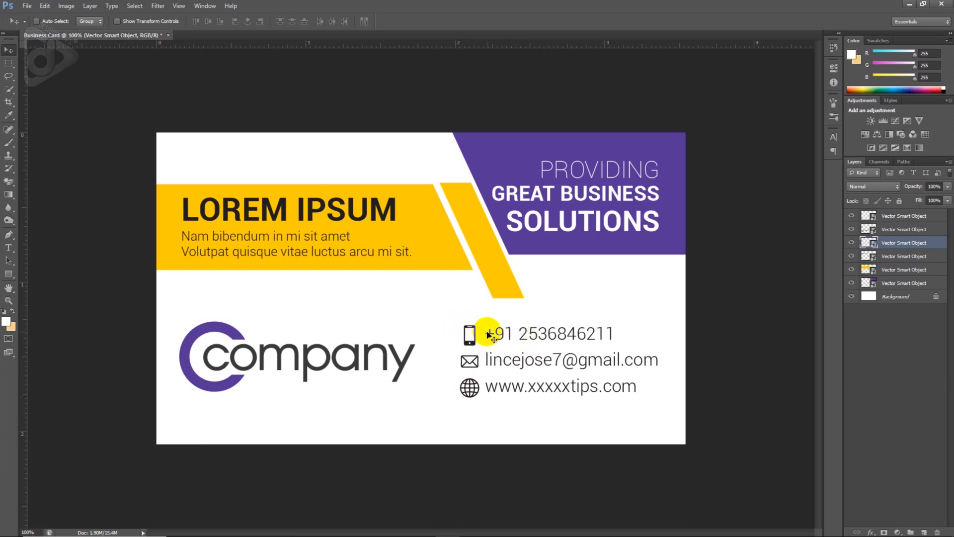
# Step: Open the contact details smart object in Illustrator and set its phone number line to Roboto Bold, 15 pt
pyautogui.doubleClick(868, 244)
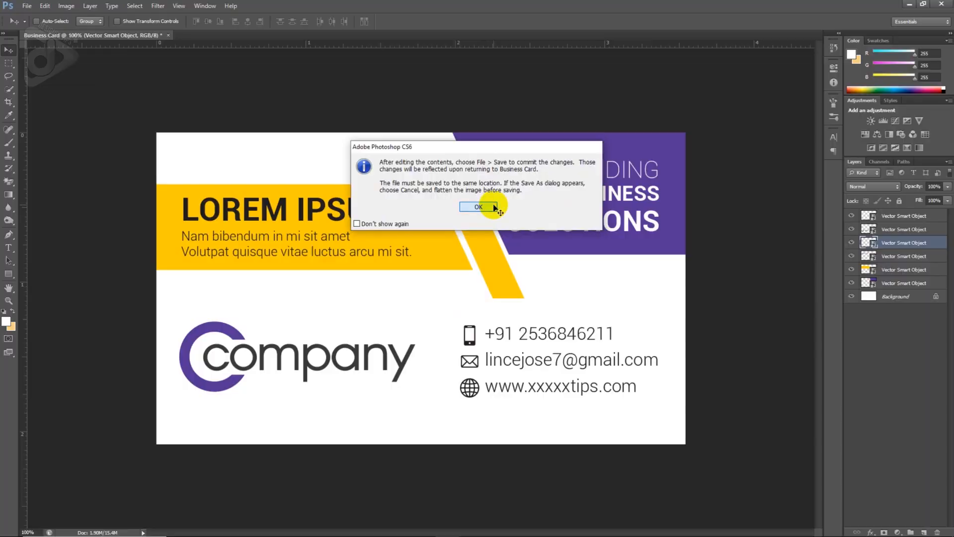
pyautogui.click(494, 208)
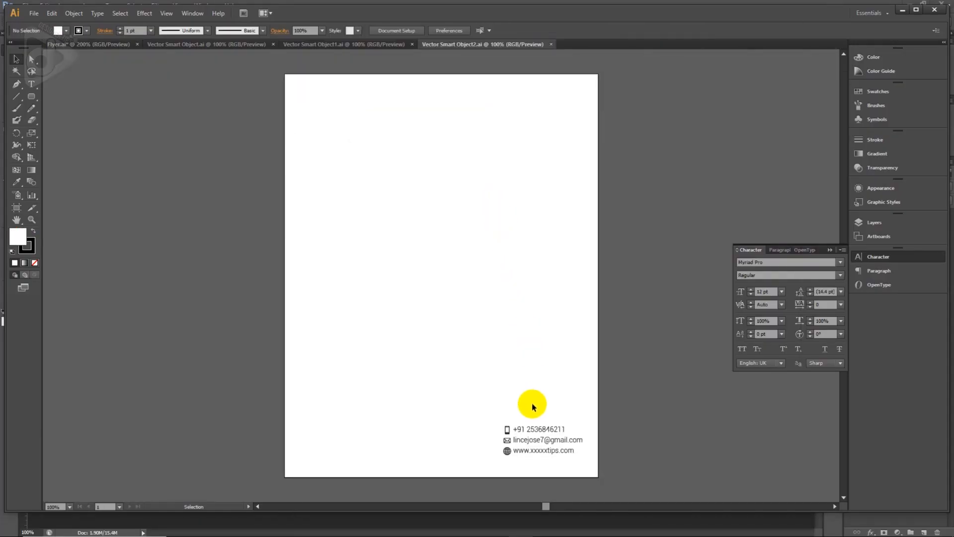
pyautogui.scroll(3, 550, 451)
pyautogui.scroll(-1, 552, 450)
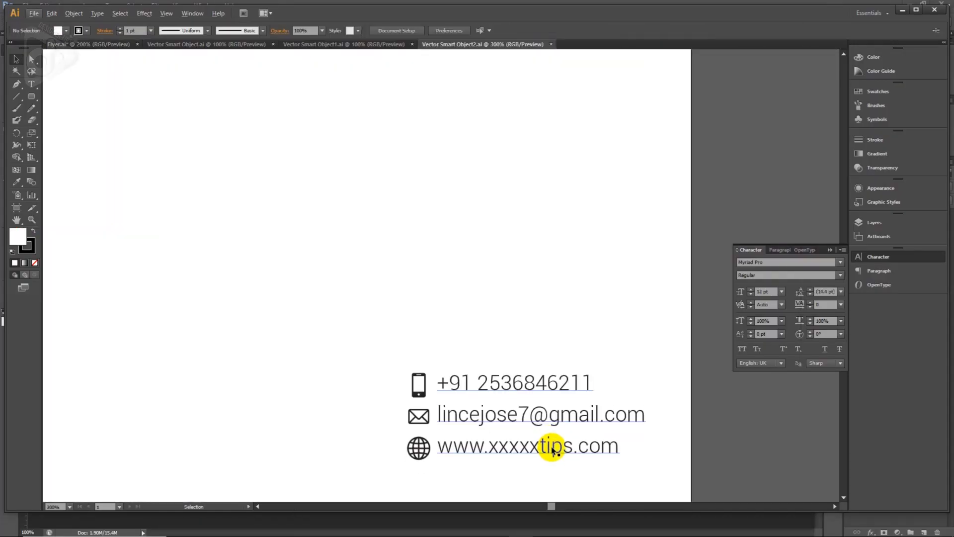
pyautogui.doubleClick(503, 377)
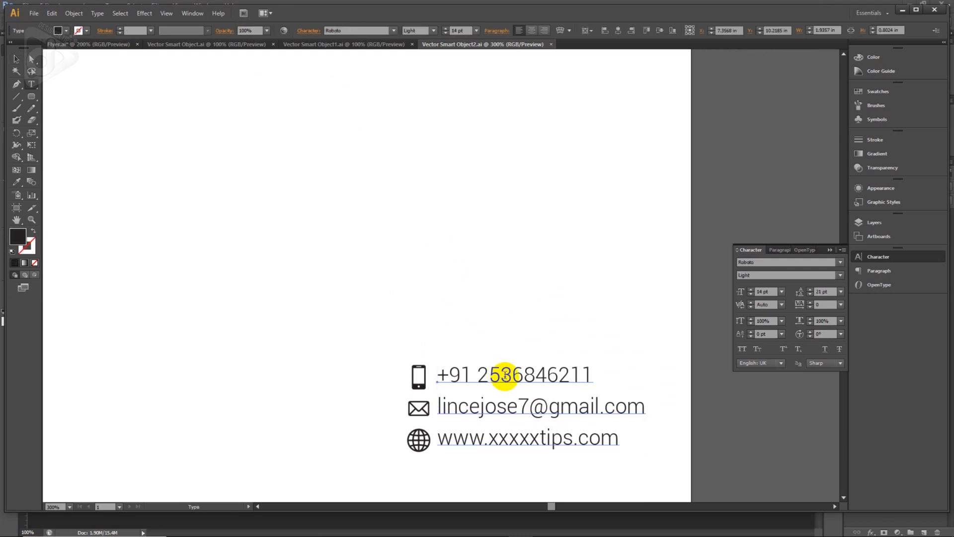
pyautogui.moveTo(592, 374); pyautogui.dragTo(432, 366)
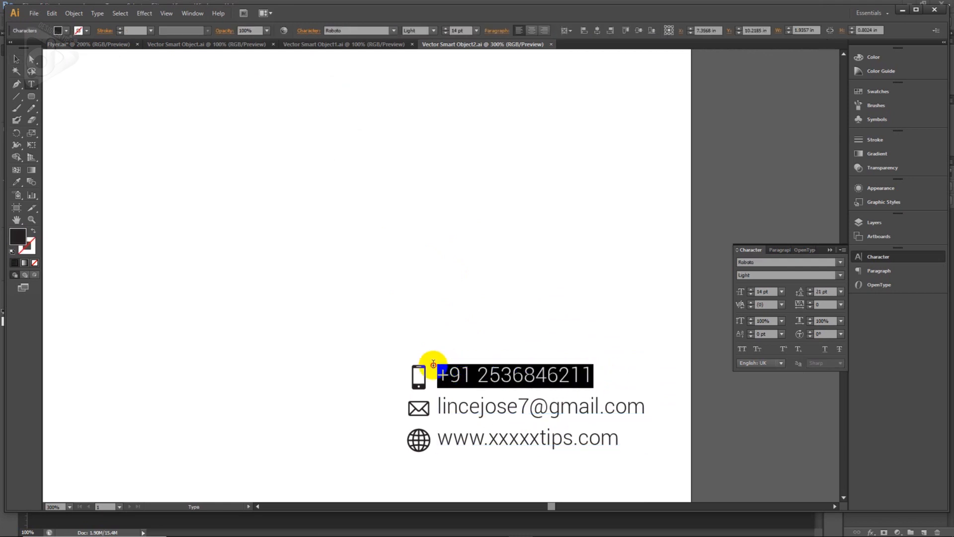
pyautogui.click(432, 31)
pyautogui.click(422, 174)
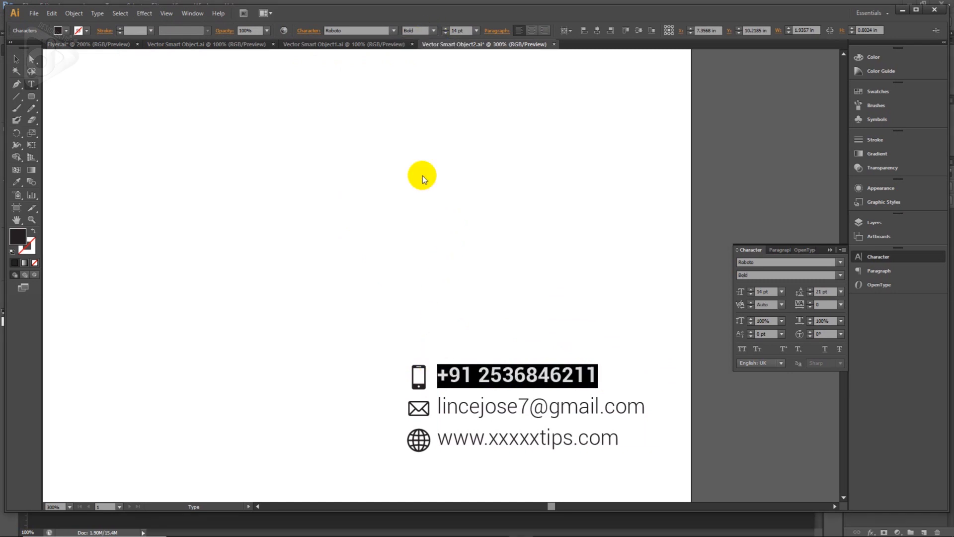
pyautogui.click(445, 28)
pyautogui.click(26, 55)
pyautogui.click(17, 57)
# Step: Draw a dark rounded rectangle about 0.30 x 0.96 in behind the column of three contact icons
pyautogui.scroll(1, 399, 330)
pyautogui.press('space')
pyautogui.moveTo(529, 427); pyautogui.dragTo(494, 283)
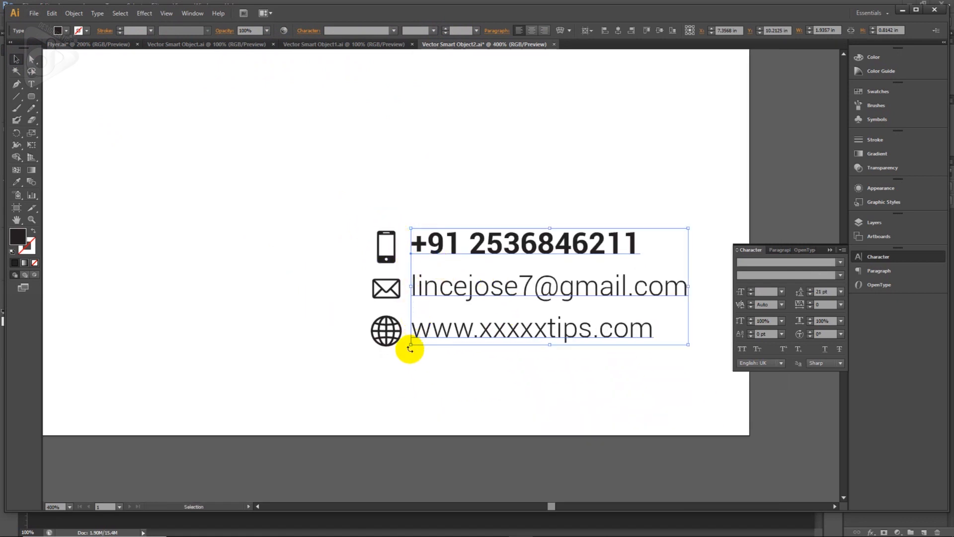
pyautogui.click(34, 98)
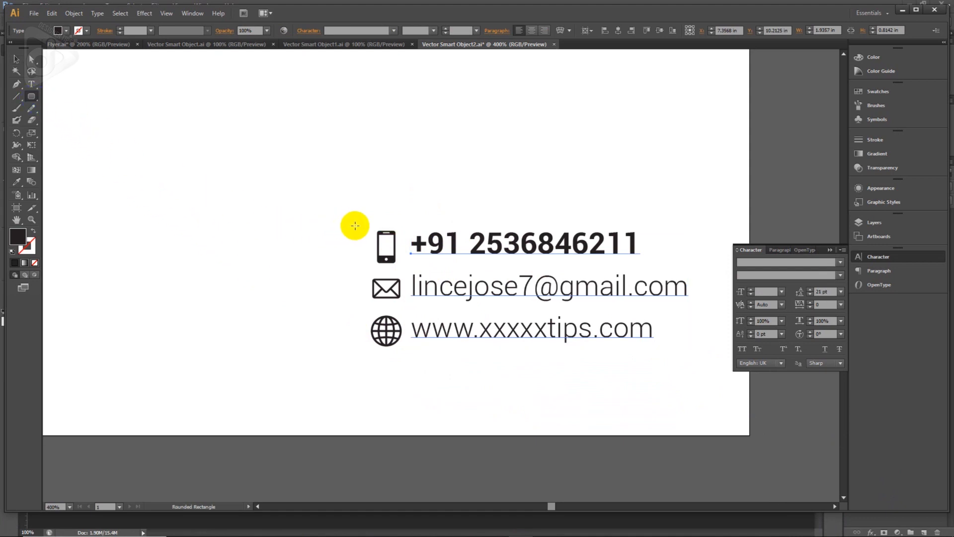
pyautogui.moveTo(364, 218); pyautogui.dragTo(407, 355)
pyautogui.press('v')
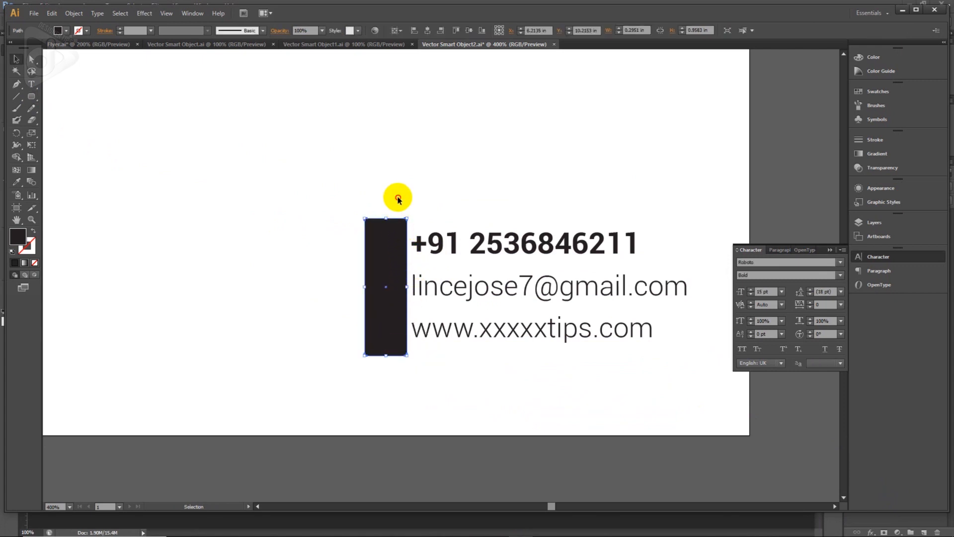
# Step: Select the phone, mail and globe icons together and set their fill color to white (ffffff)
pyautogui.moveTo(396, 196); pyautogui.dragTo(390, 237)
pyautogui.click(390, 237)
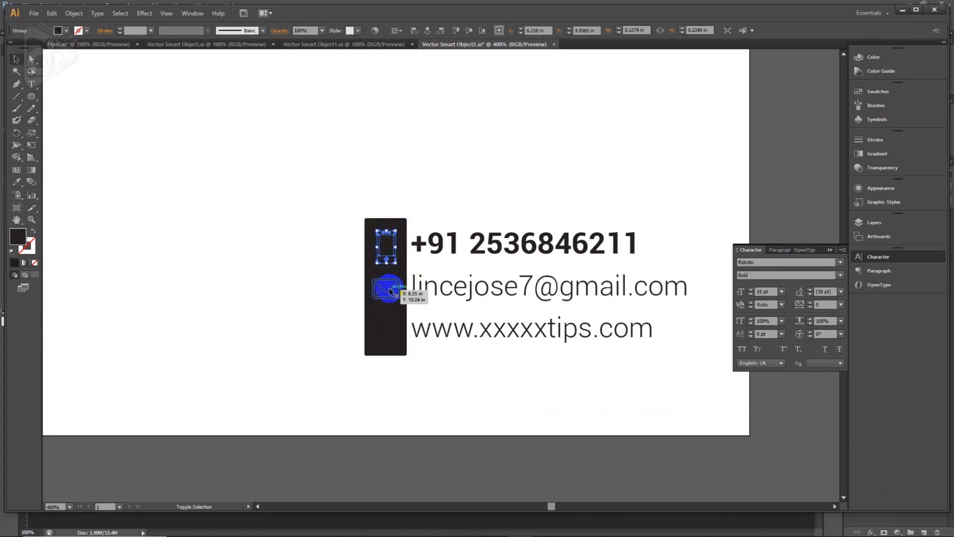
pyautogui.keyDown('shift'); pyautogui.click(389, 290); pyautogui.keyUp('shift')
pyautogui.keyDown('shift'); pyautogui.click(385, 338); pyautogui.keyUp('shift')
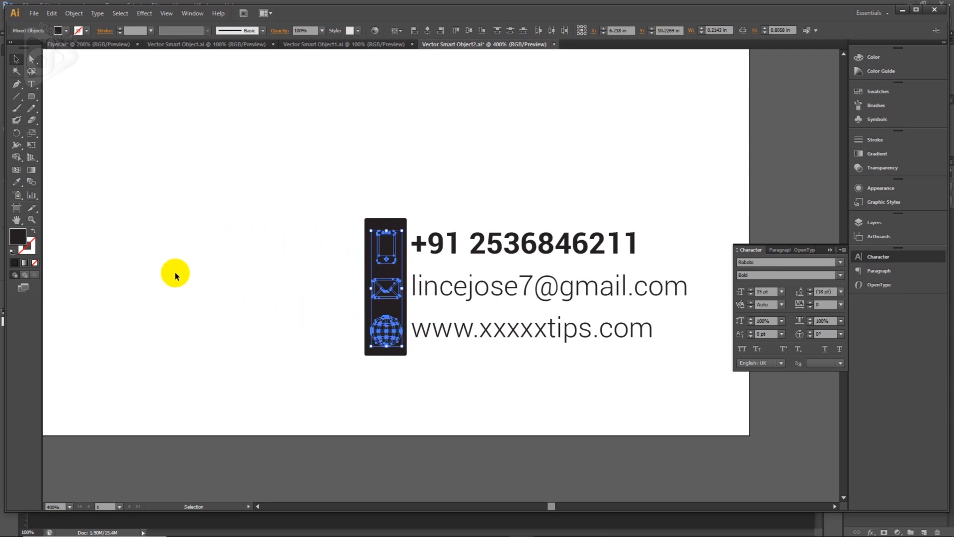
pyautogui.doubleClick(24, 240)
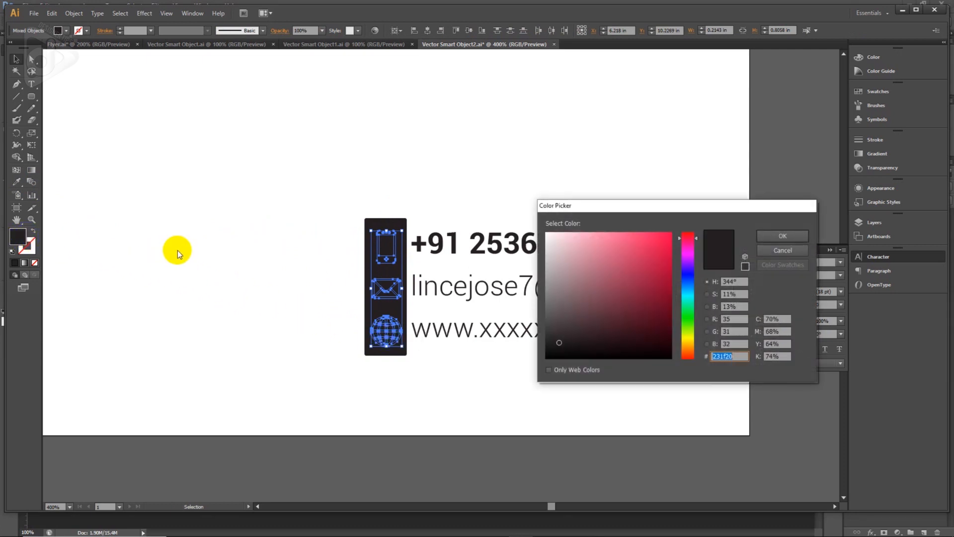
pyautogui.moveTo(604, 288); pyautogui.dragTo(542, 225)
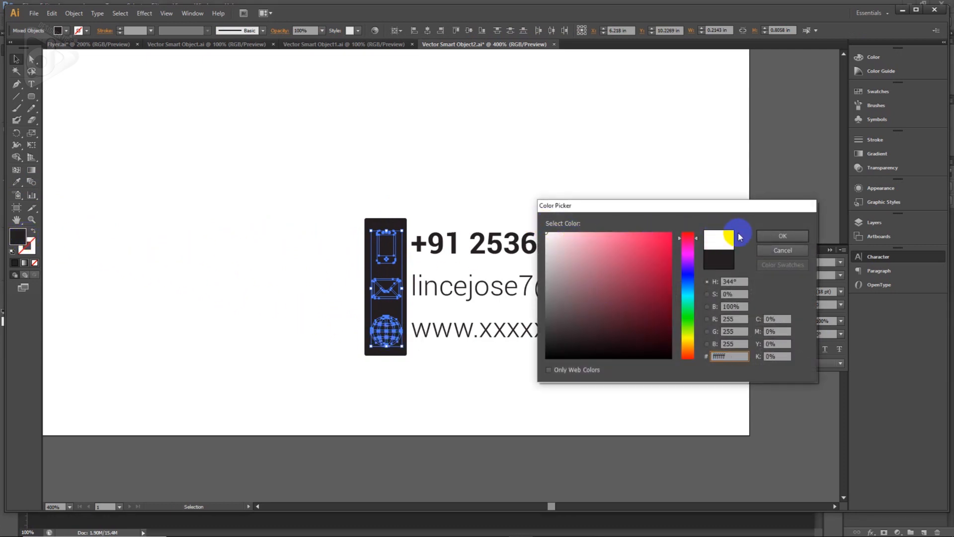
pyautogui.click(762, 236)
pyautogui.click(642, 204)
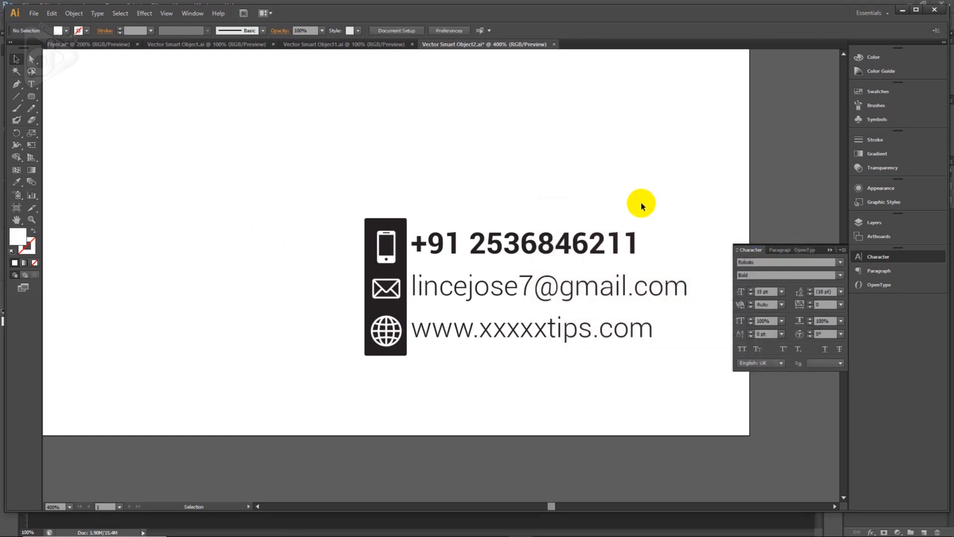
# Step: Move the contact text slightly down to center it against the dark rectangle, save the smart object, and return to the Photoshop card
pyautogui.scroll(-1, 654, 242)
pyautogui.moveTo(654, 243); pyautogui.dragTo(559, 243)
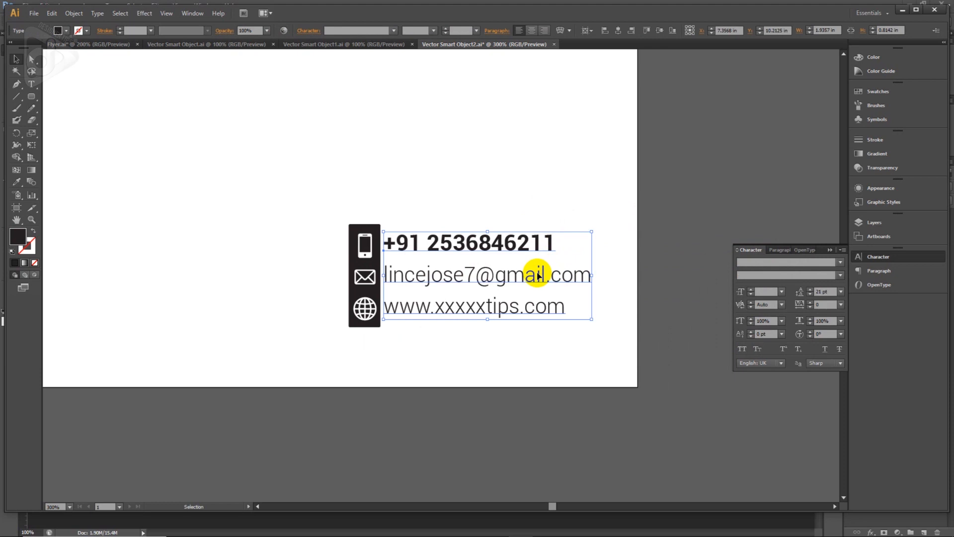
pyautogui.click(542, 201)
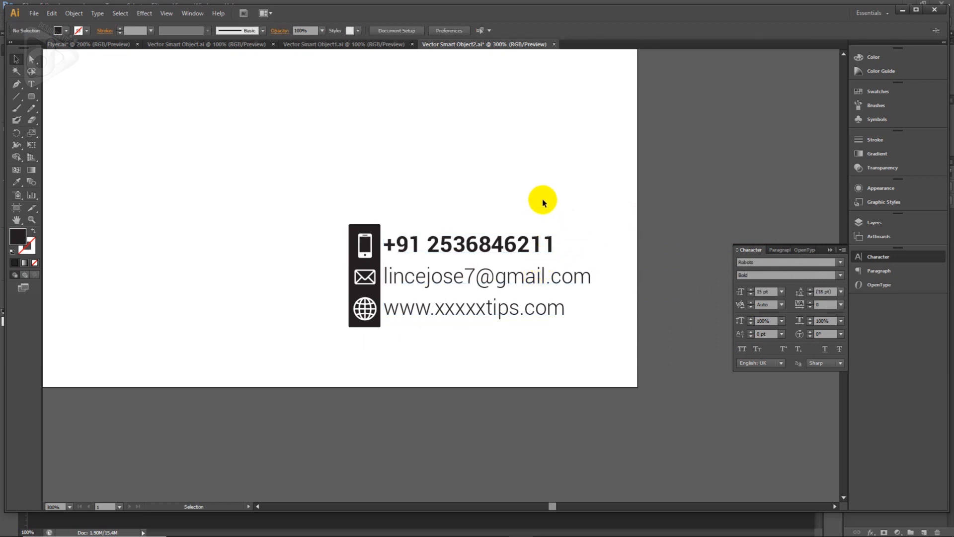
pyautogui.hotkey('ctrl', 's')
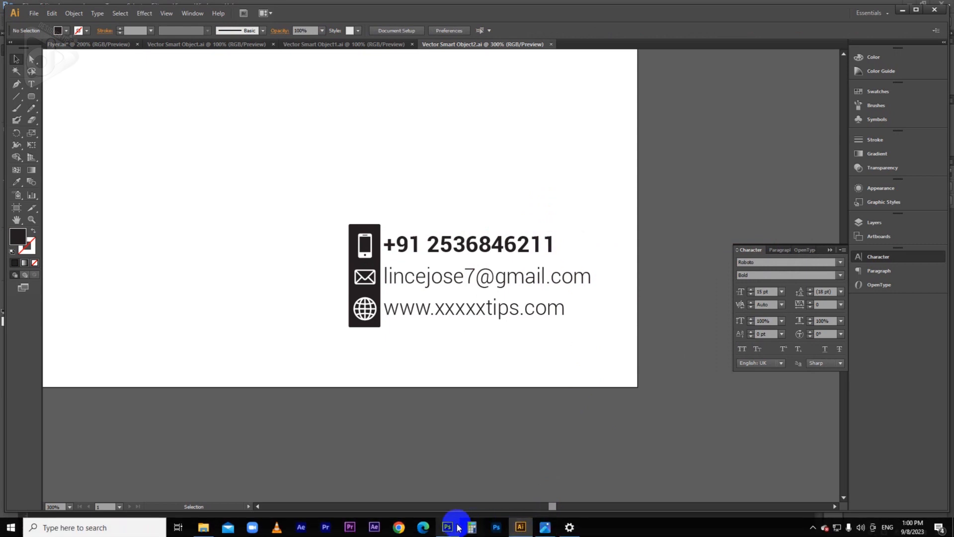
pyautogui.click(456, 527)
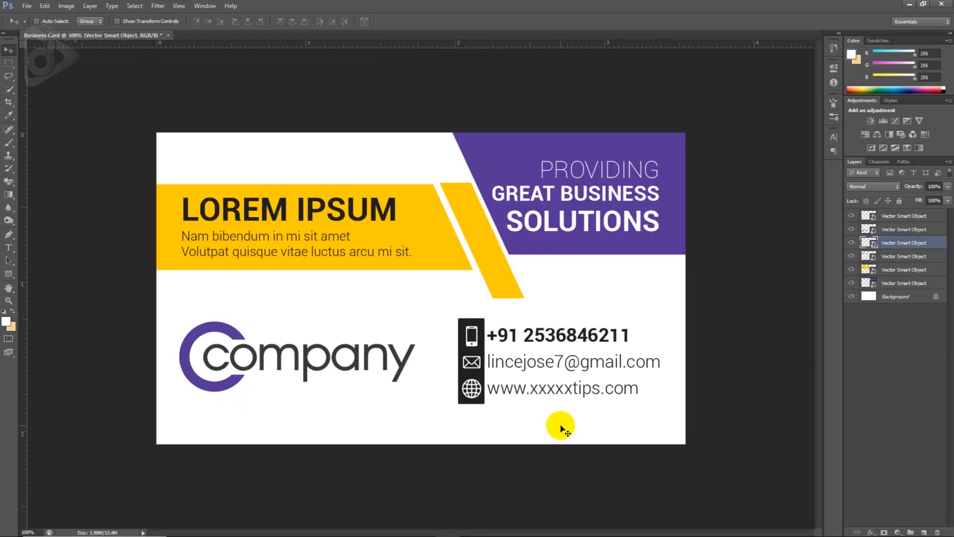
# Step: Switch back to Illustrator, nudge the contact text right away from the icon rectangle, save, and return to the Photoshop card
pyautogui.click(521, 526)
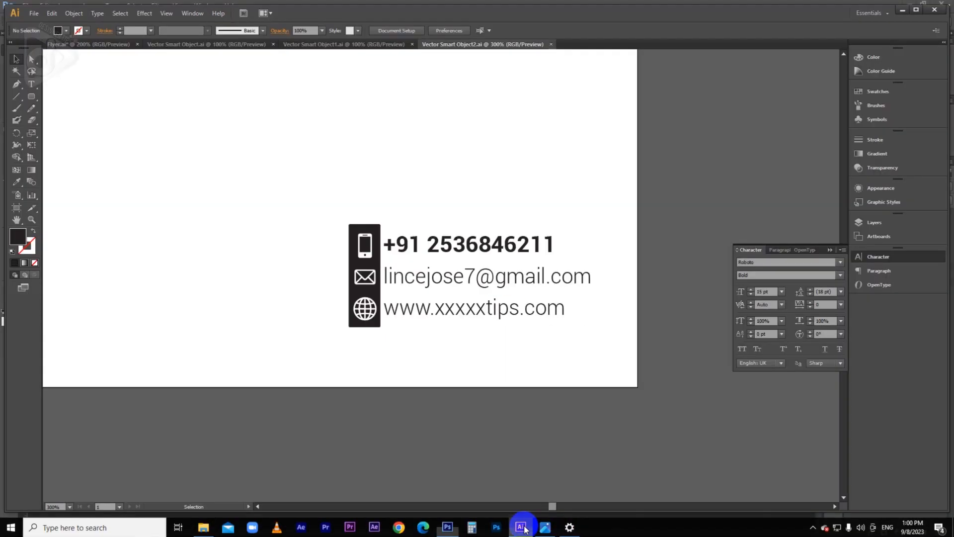
pyautogui.click(499, 317)
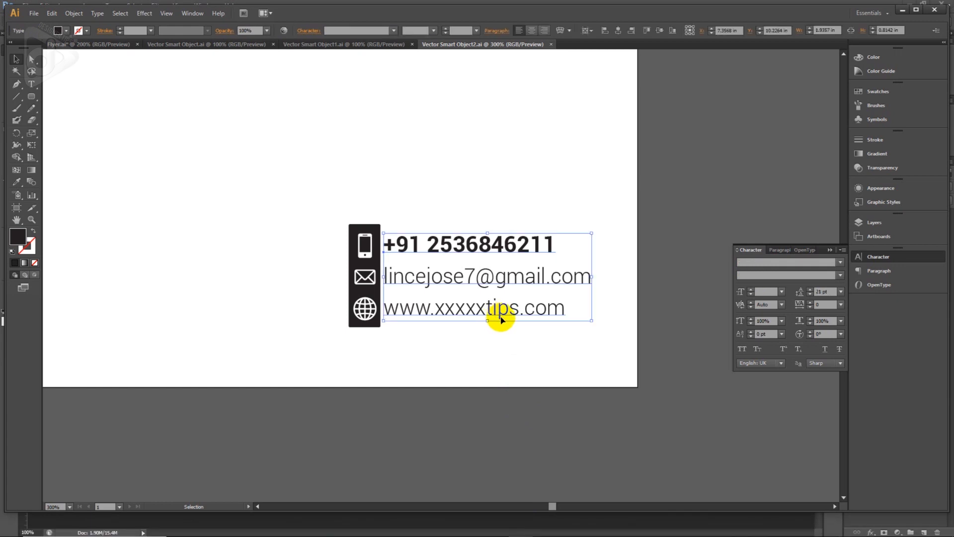
pyautogui.press('Right')
pyautogui.press('Right')
pyautogui.hotkey('ctrl', 's')
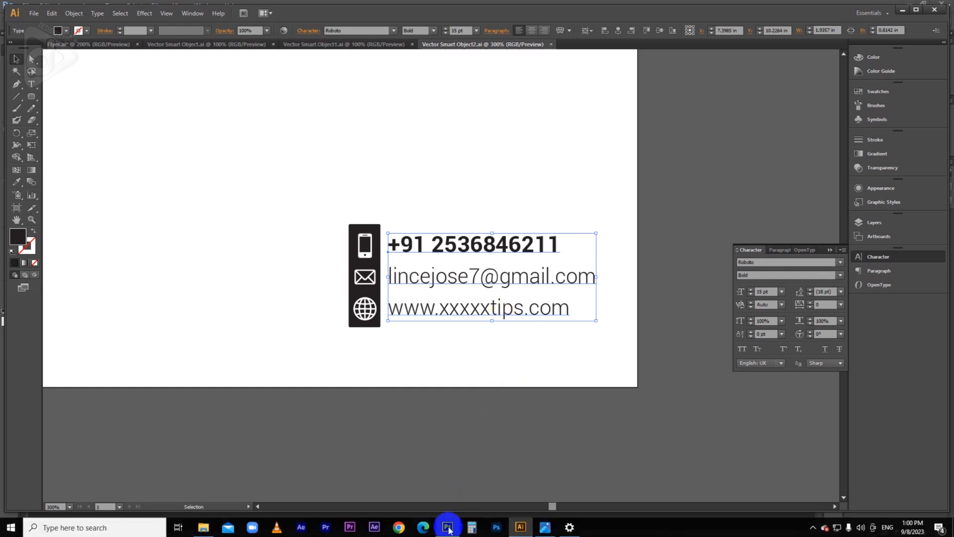
pyautogui.click(448, 528)
# Step: Nudge the contact details block slightly down and left on the card to line it up with the logo
pyautogui.press('Down')
pyautogui.press('Down')
pyautogui.press('Down')
pyautogui.press('Left')
pyautogui.press('Left')
pyautogui.press('Left')
pyautogui.press('Left')
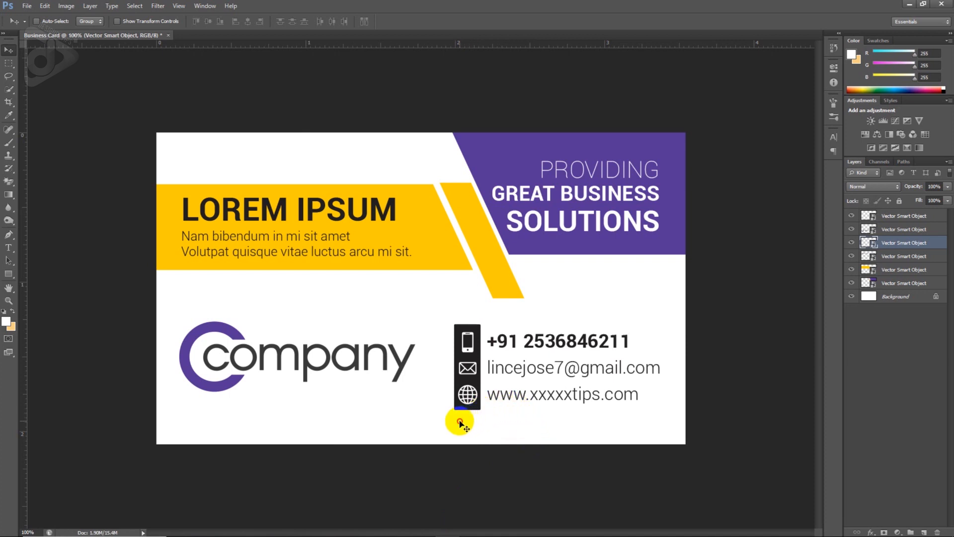
# Step: Scale the purple and yellow shape object up to about 32% and move its PROVIDING GREAT BUSINESS SOLUTIONS text slightly down
pyautogui.keyDown('ctrl'); pyautogui.click(509, 288); pyautogui.keyUp('ctrl')
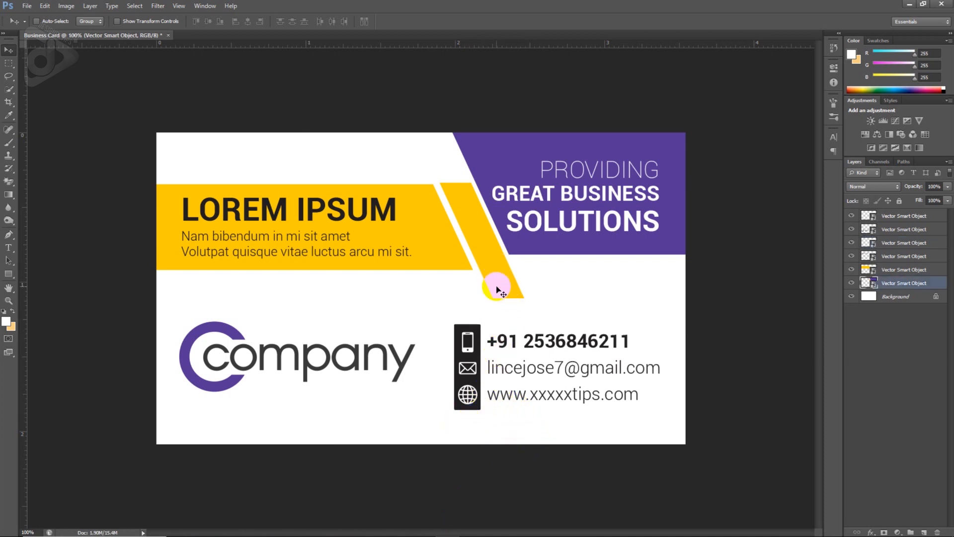
pyautogui.hotkey('ctrl', 't')
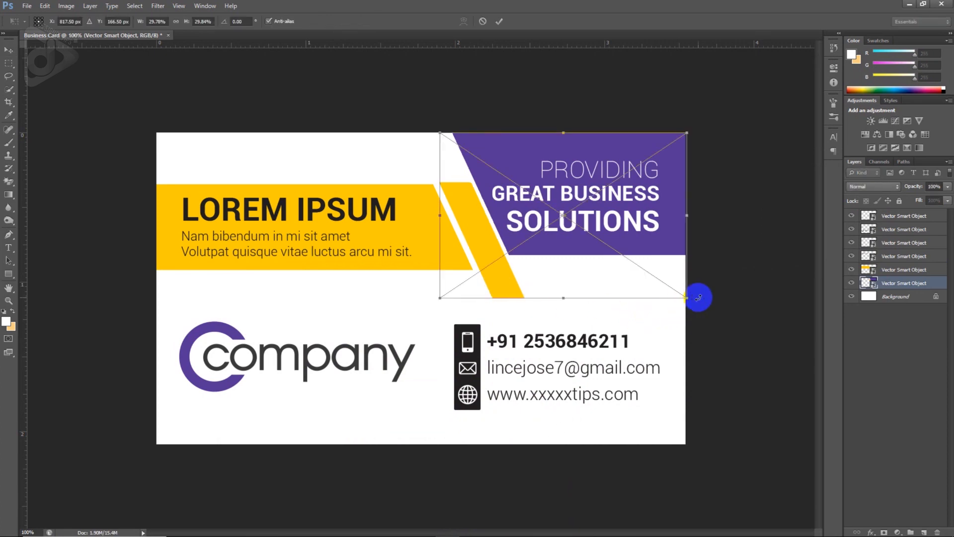
pyautogui.moveTo(687, 298); pyautogui.dragTo(704, 309)
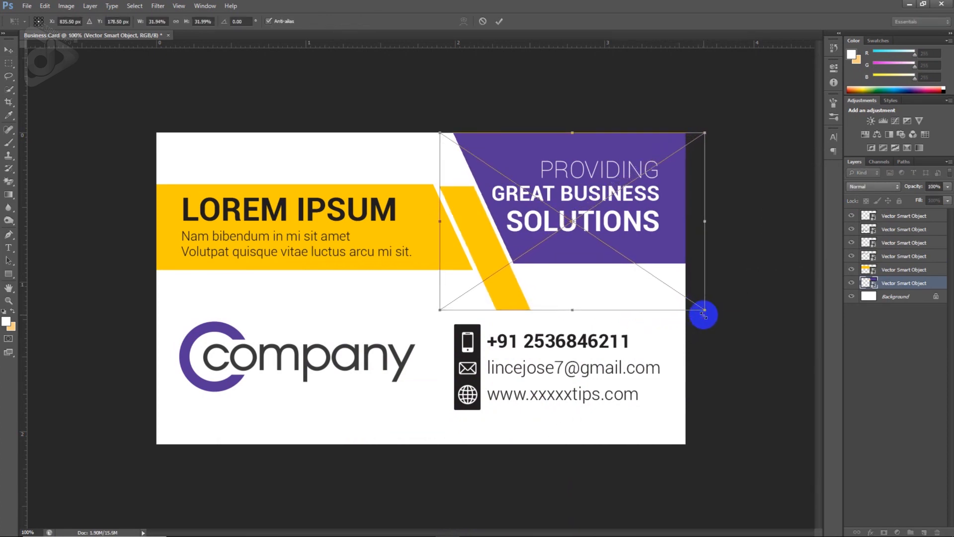
pyautogui.press('Return')
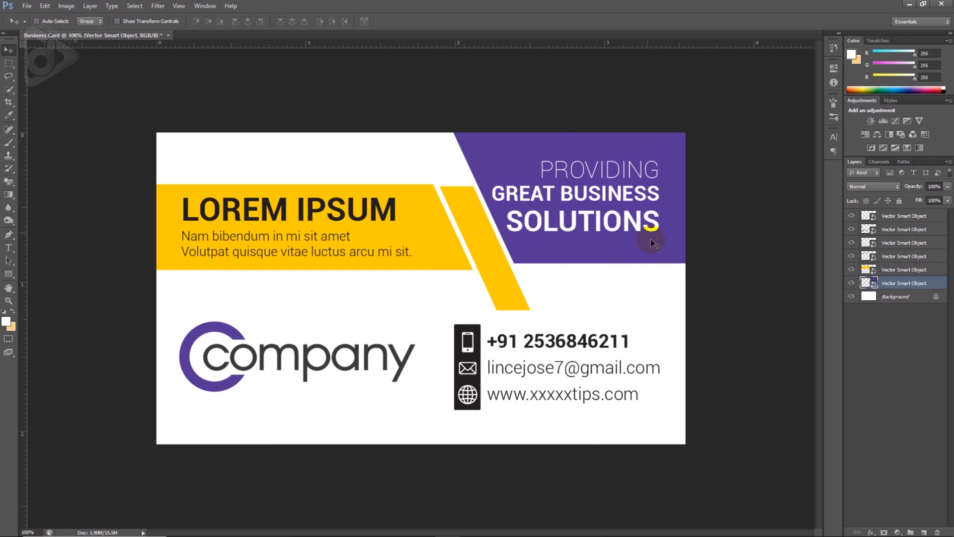
pyautogui.keyDown('ctrl'); pyautogui.click(645, 226); pyautogui.keyUp('ctrl')
pyautogui.hotkey('shift', 'Down')
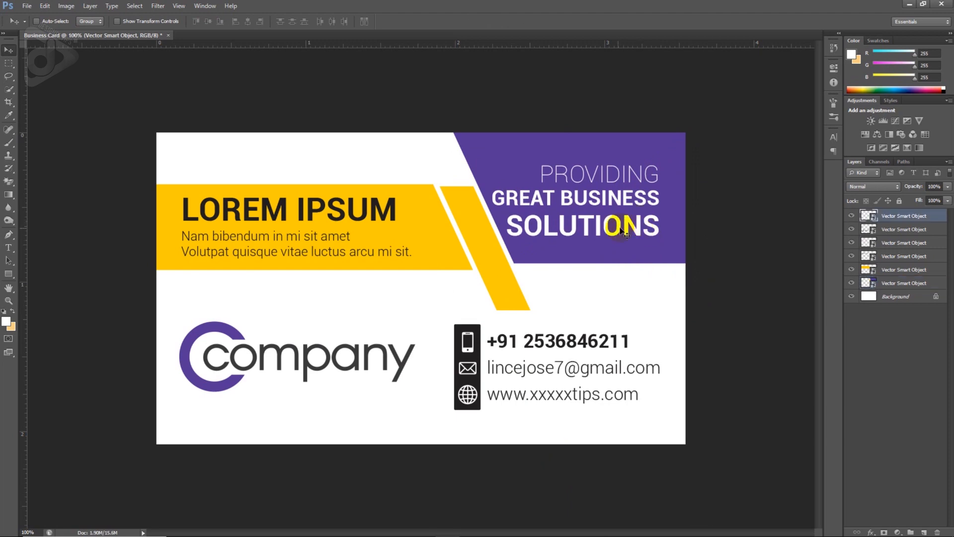
# Step: Scale the company logo down to about 83% width and 82% height, keeping its lower-left corner in place
pyautogui.keyDown('ctrl'); pyautogui.click(405, 341); pyautogui.keyUp('ctrl')
pyautogui.hotkey('ctrl', 't')
pyautogui.moveTo(418, 325); pyautogui.dragTo(398, 327)
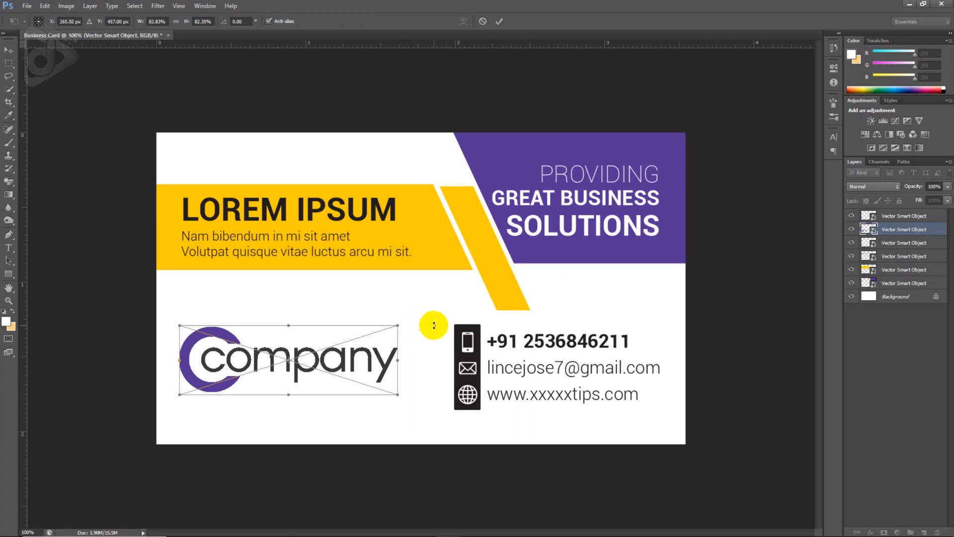
pyautogui.press('Return')
# Step: Select the yellow banner together with its LOREM IPSUM text and nudge both down to line up with the top of the yellow slanted stripe
pyautogui.rightClick(439, 267)
pyautogui.click(447, 271)
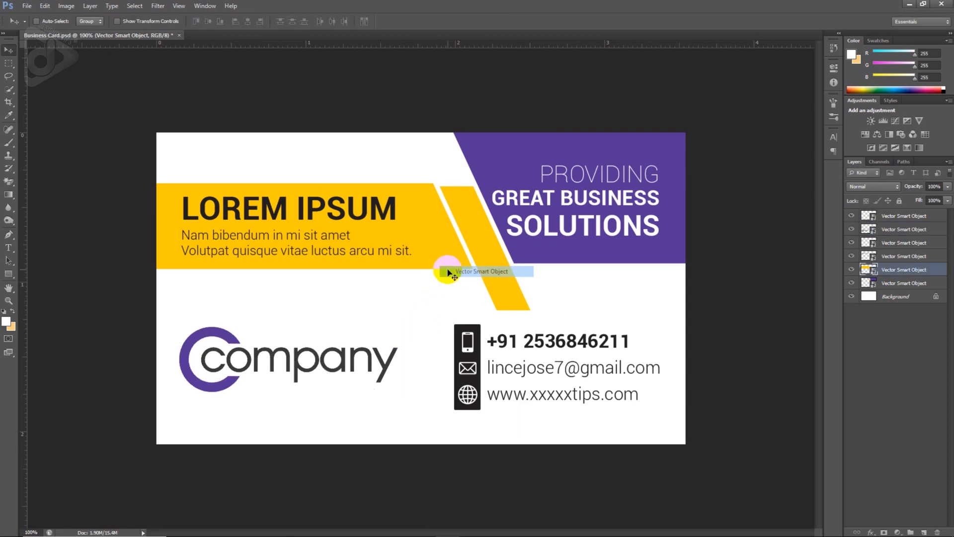
pyautogui.keyDown('ctrl'); pyautogui.keyDown('shift'); pyautogui.click(391, 204); pyautogui.keyUp('shift'); pyautogui.keyUp('ctrl')
pyautogui.press('Down')
pyautogui.press('Down')
pyautogui.press('Down')
pyautogui.press('Down')
pyautogui.press('Down')
pyautogui.press('Down')
pyautogui.press('Down')
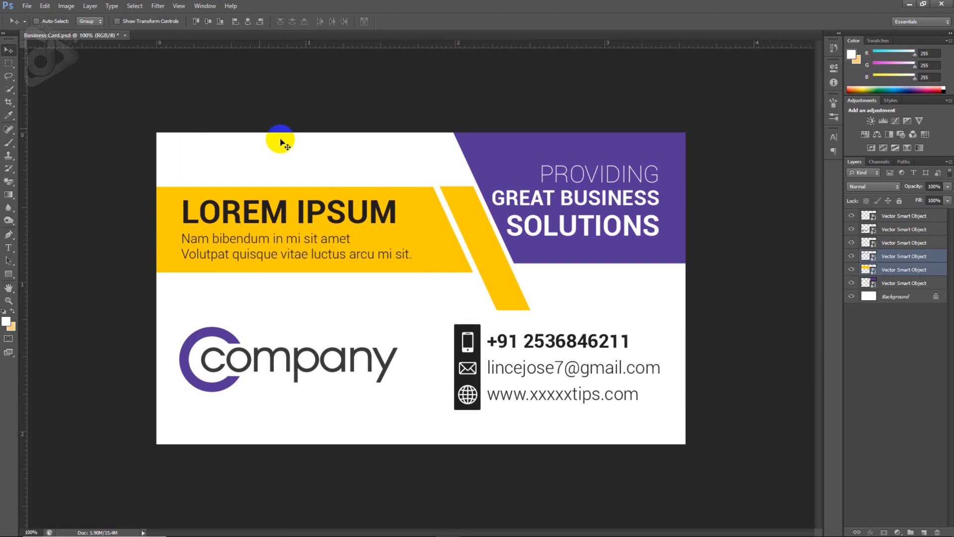
# Step: Save the card as Business Card in Photoshop PSD format in the Tutorial 156 folder, with Maximize Compatibility on
pyautogui.click(29, 7)
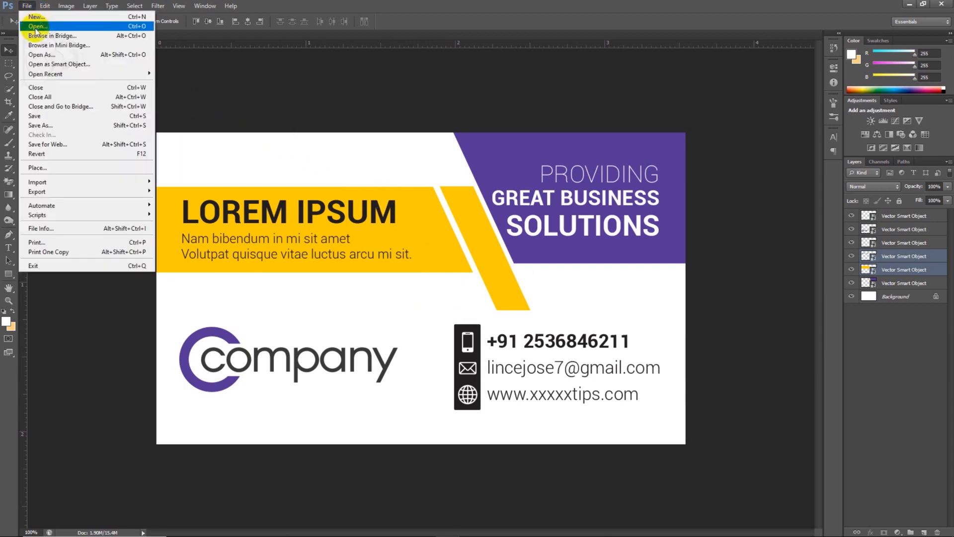
pyautogui.click(33, 125)
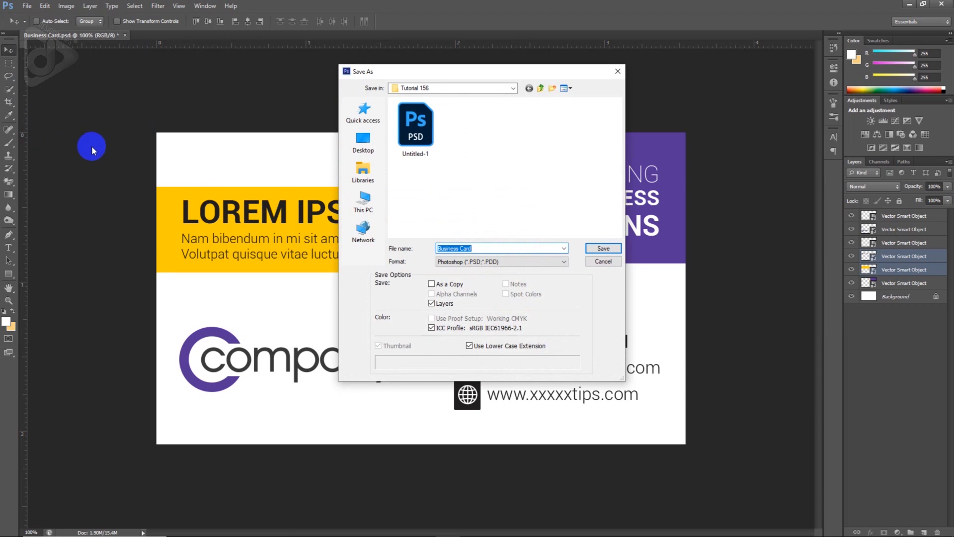
pyautogui.click(461, 262)
pyautogui.click(461, 261)
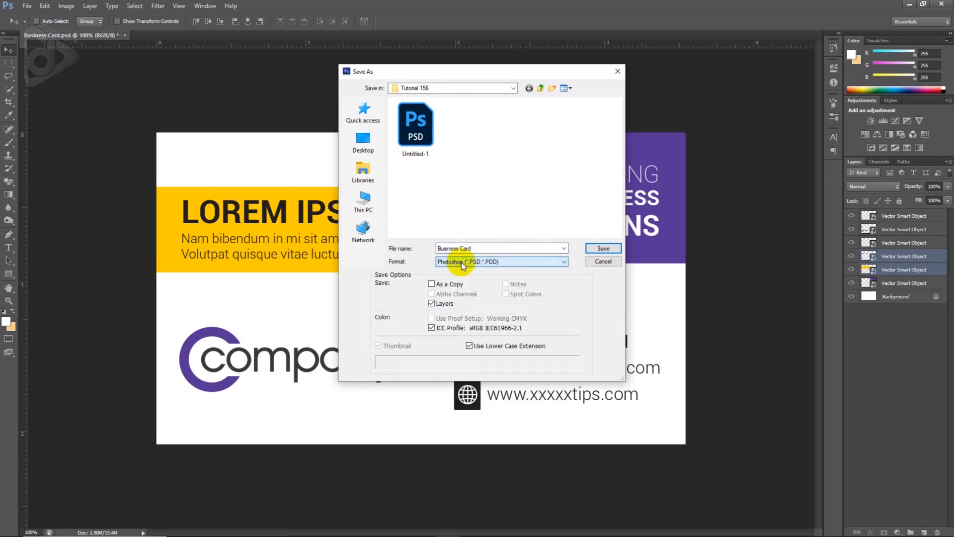
pyautogui.click(604, 249)
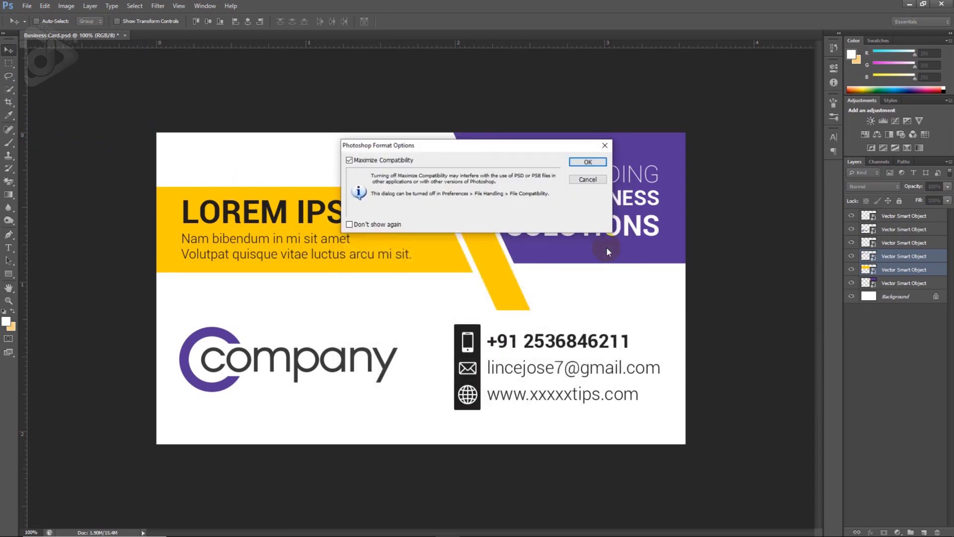
pyautogui.click(588, 162)
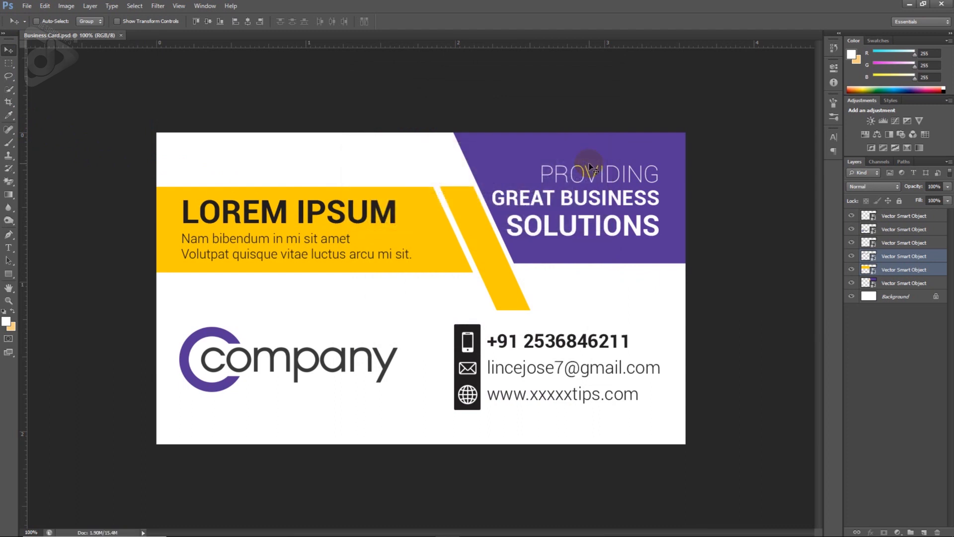
# Step: Save a JPEG copy of the card as Business Card.jpg at maximum quality 12, progressive with 3 scans
pyautogui.click(27, 6)
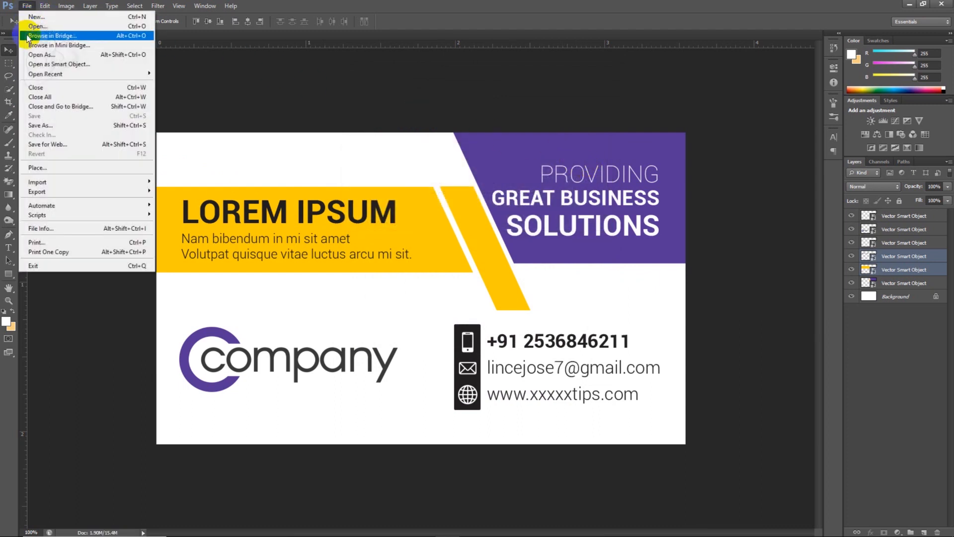
pyautogui.click(29, 125)
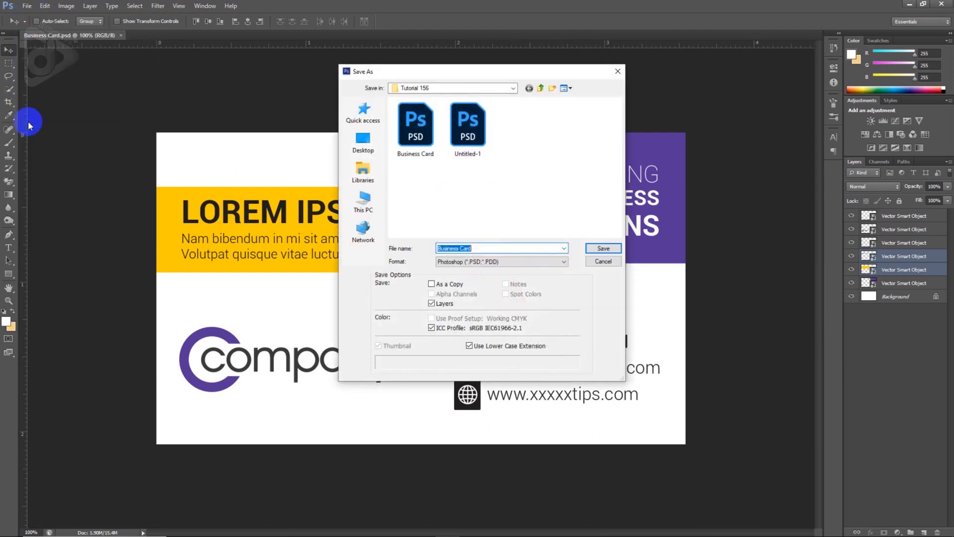
pyautogui.click(442, 260)
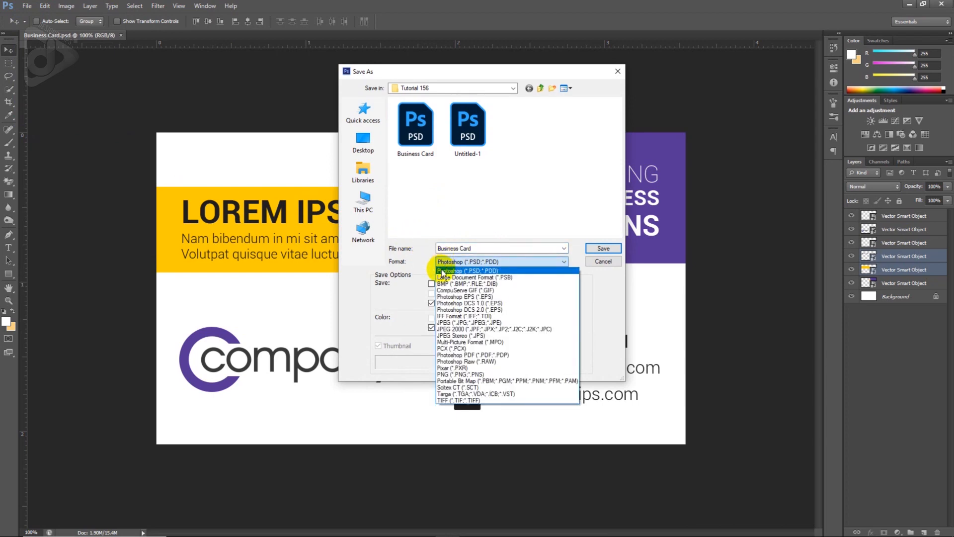
pyautogui.click(443, 322)
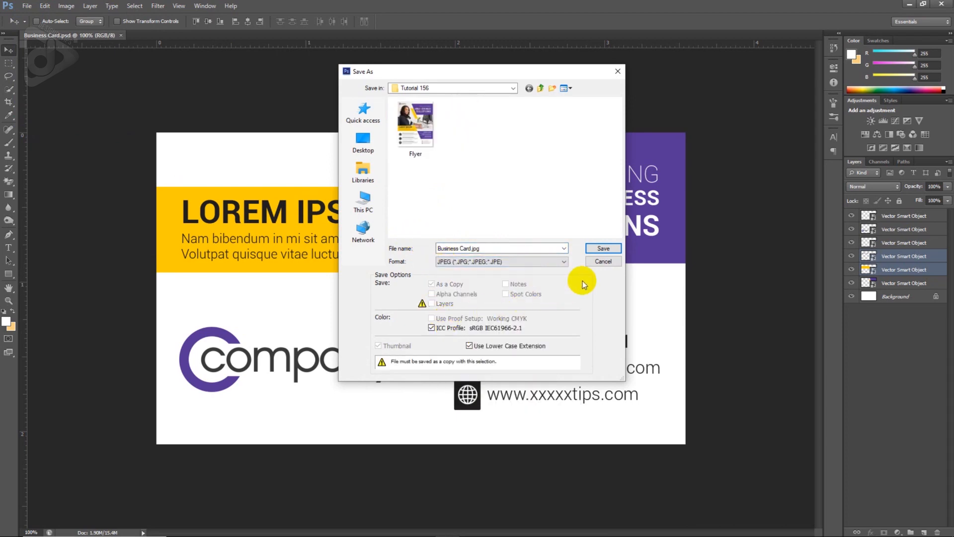
pyautogui.click(603, 248)
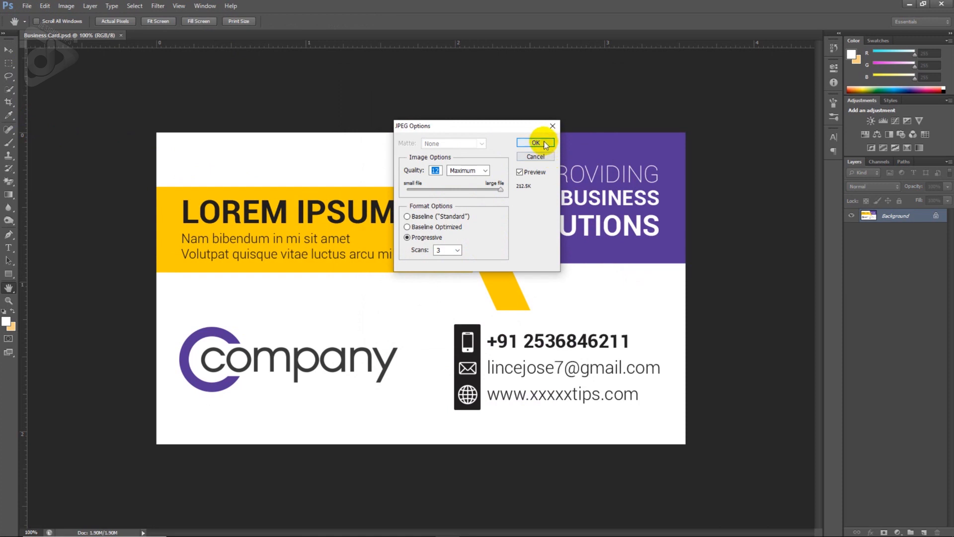
pyautogui.click(536, 143)
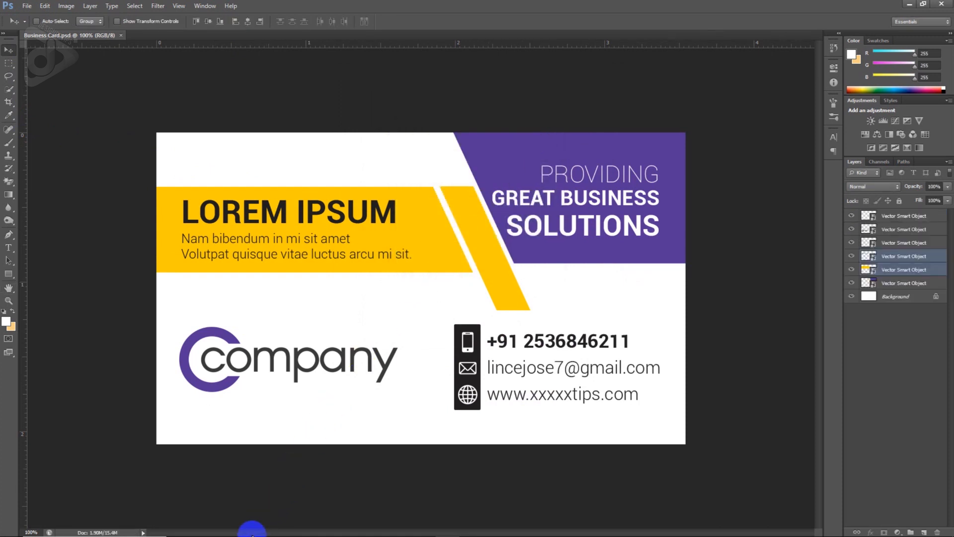
# Step: Switch to File Explorer, open the Business Card JPG in the image viewer, and compare it with the Flyer image
pyautogui.click(213, 529)
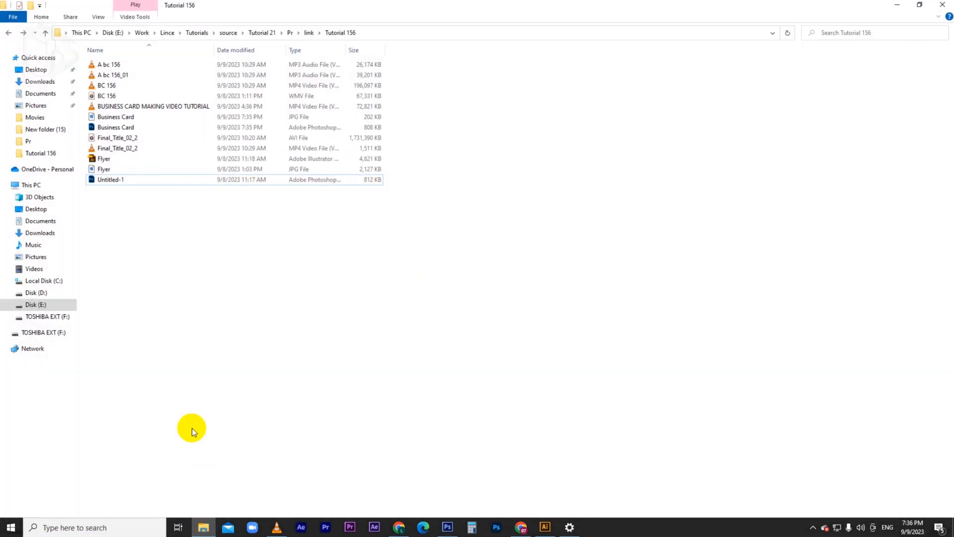
pyautogui.click(105, 119)
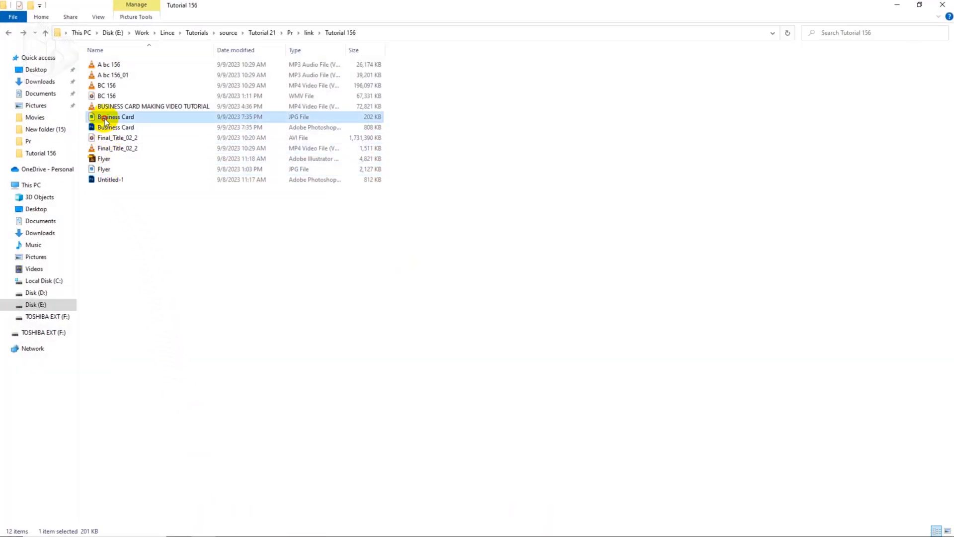
pyautogui.doubleClick(105, 118)
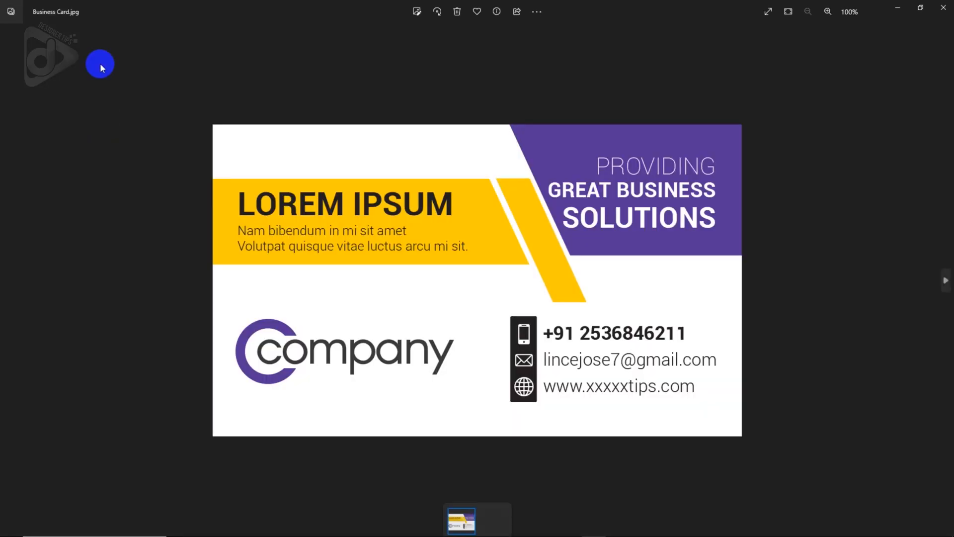
pyautogui.press('Right')
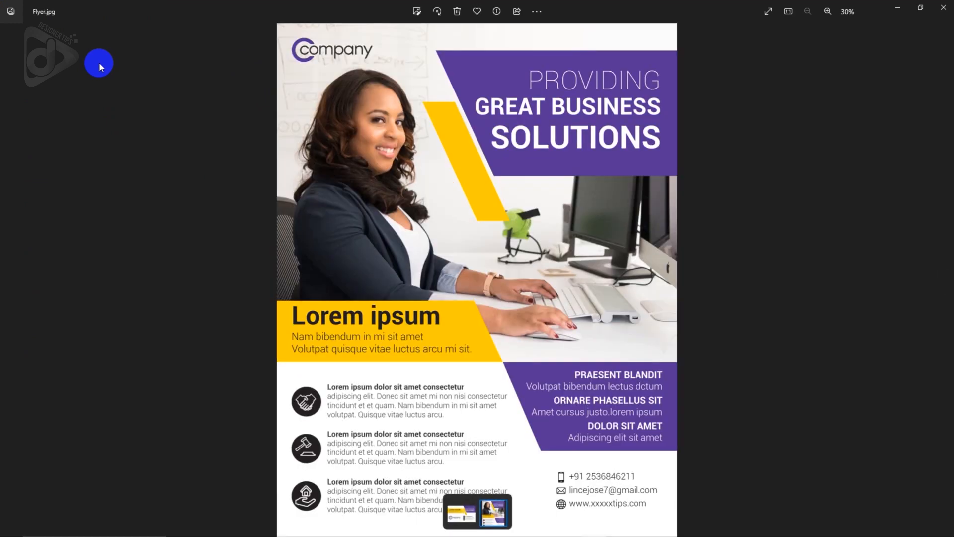
pyautogui.press('Left')
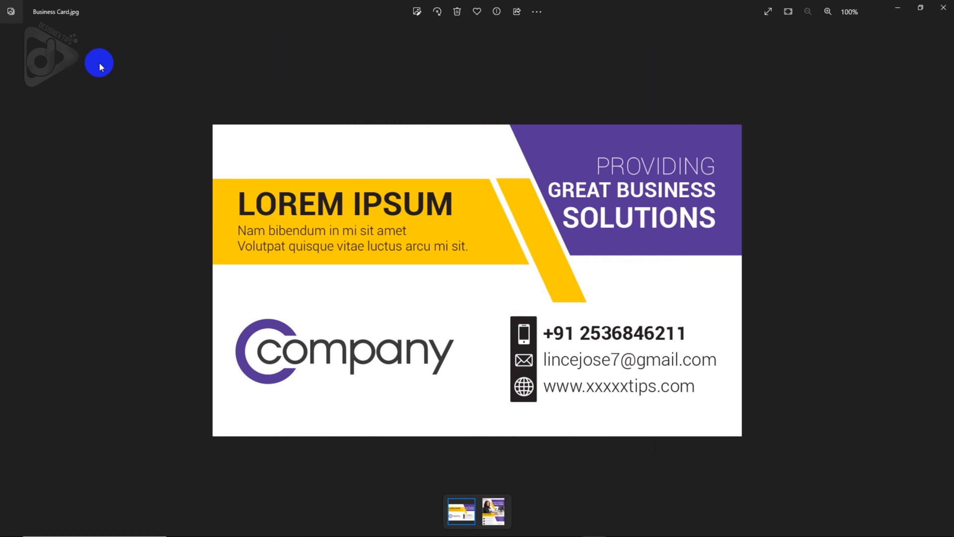